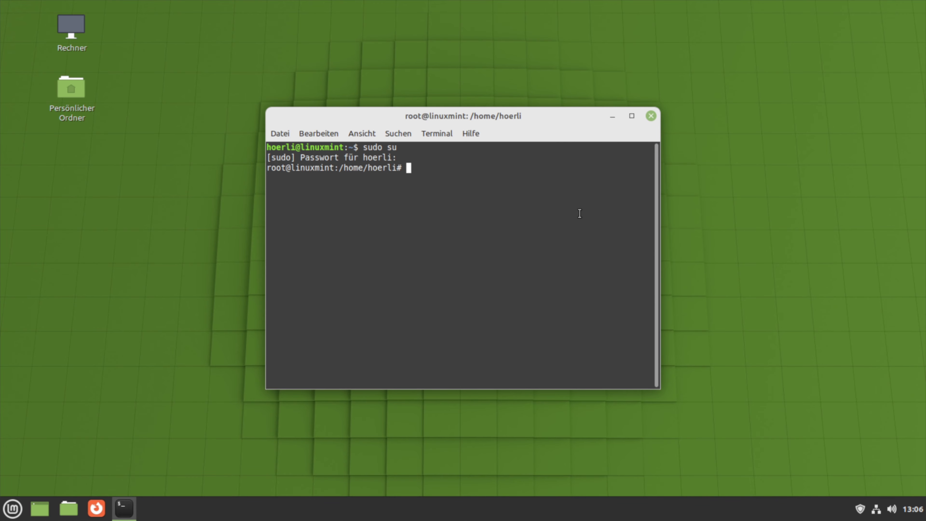
Scan the host 192.168.220.129 for open ports with nmap.
{"action": "type", "text": "nmap 192.168.220.129"}
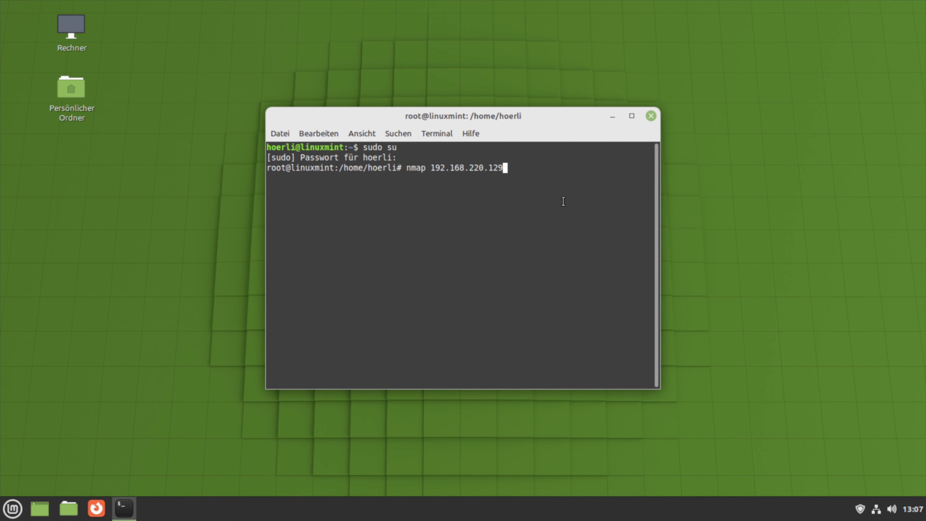
{"action": "key", "text": "Return"}
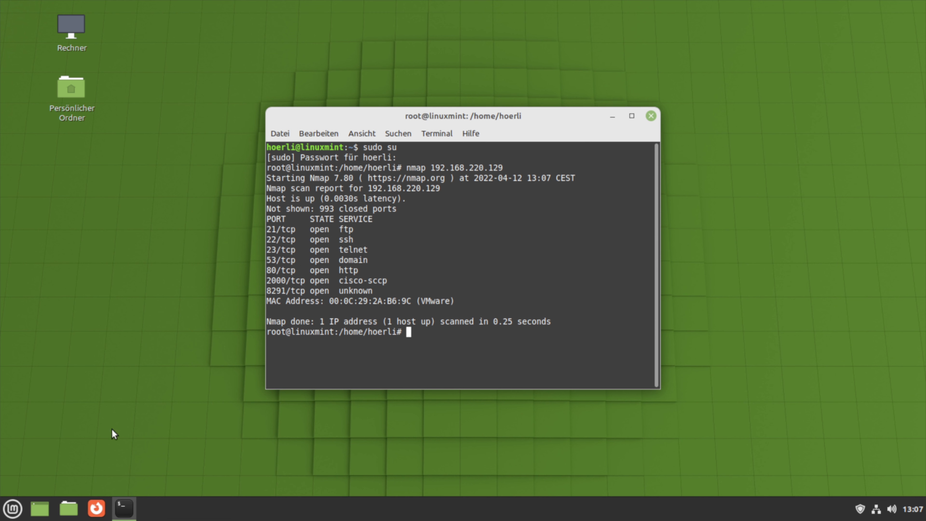
Switch to Firefox and open the router's web page at 192.168.220.129.
{"action": "left_click", "coordinate": [96, 508]}
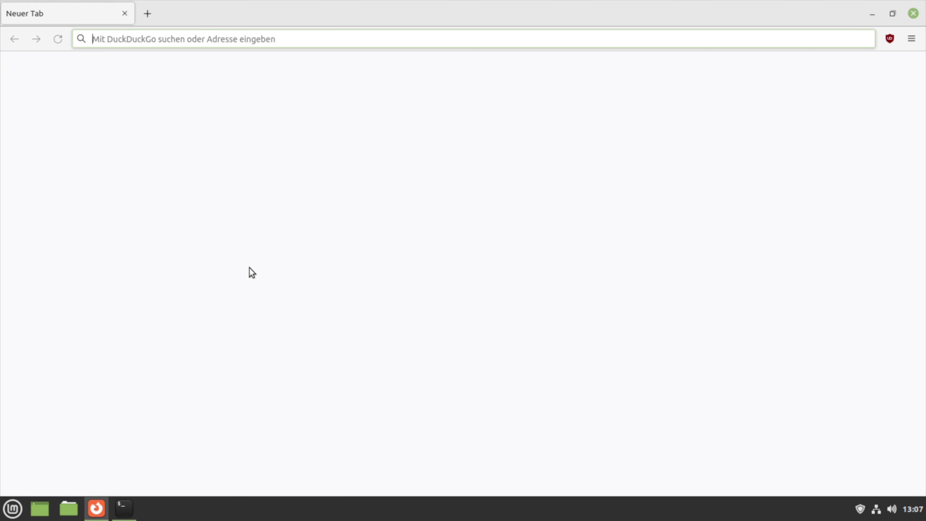
{"action": "left_click", "coordinate": [161, 40]}
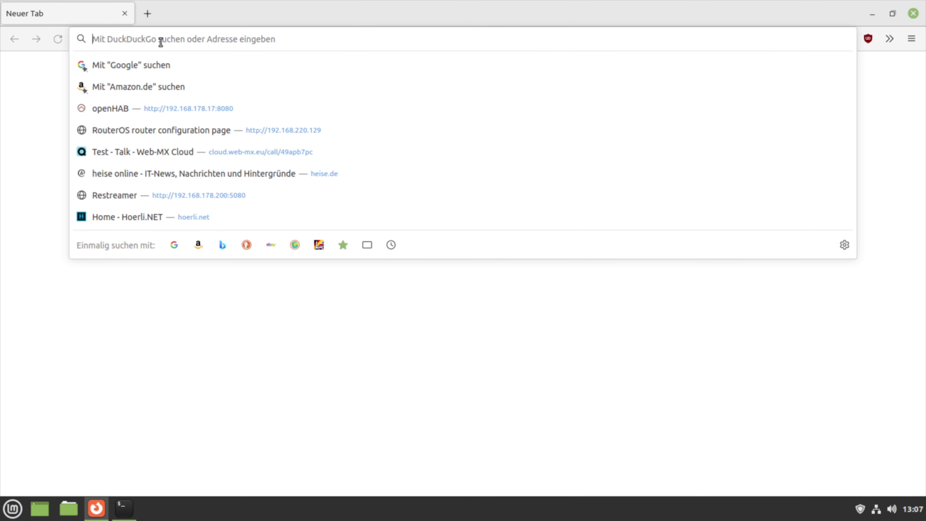
{"action": "type", "text": "192.168.2"}
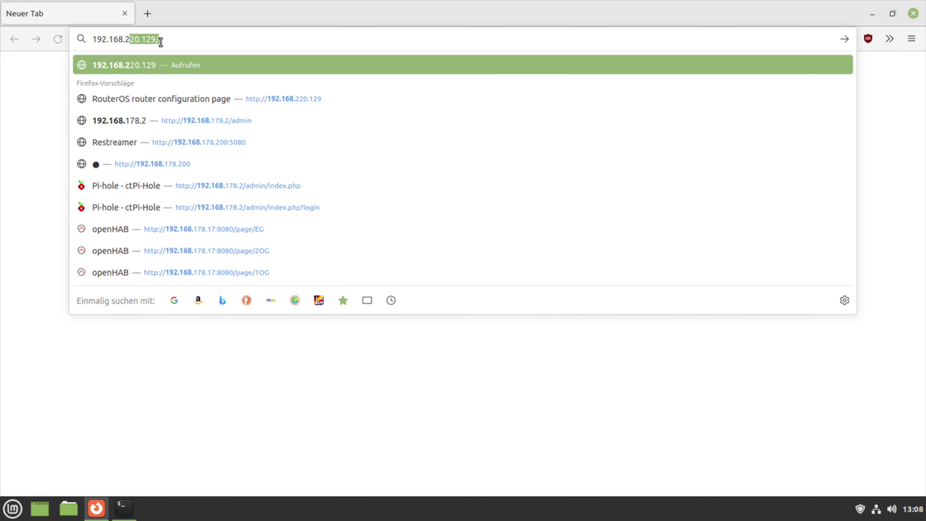
{"action": "type", "text": "20.129/"}
{"action": "key", "text": "End"}
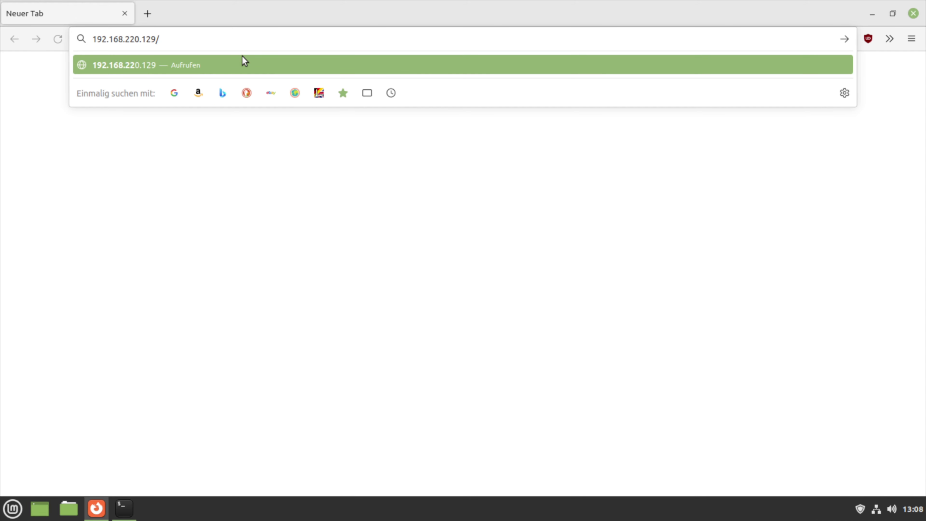
{"action": "key", "text": "Return"}
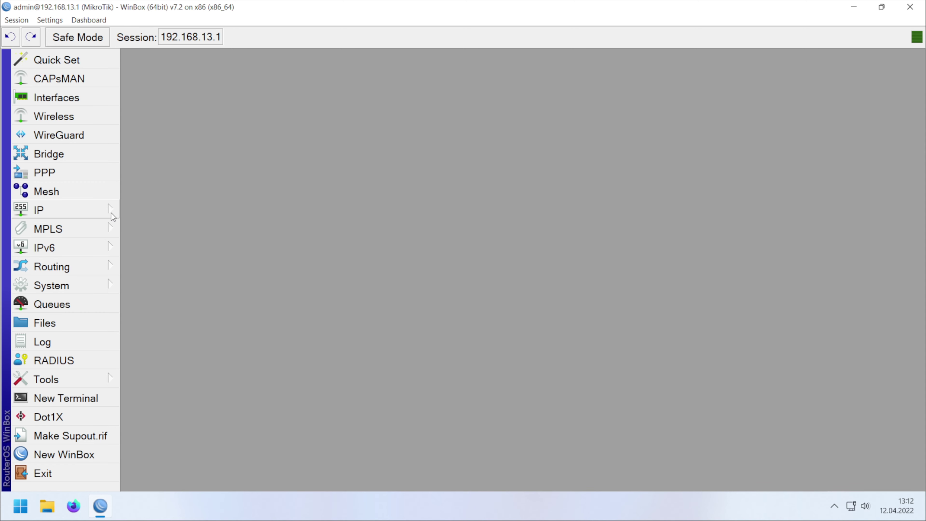
Switch to WinBox and start a new IP firewall filter rule on the input chain.
{"action": "mouse_move", "coordinate": [111, 212]}
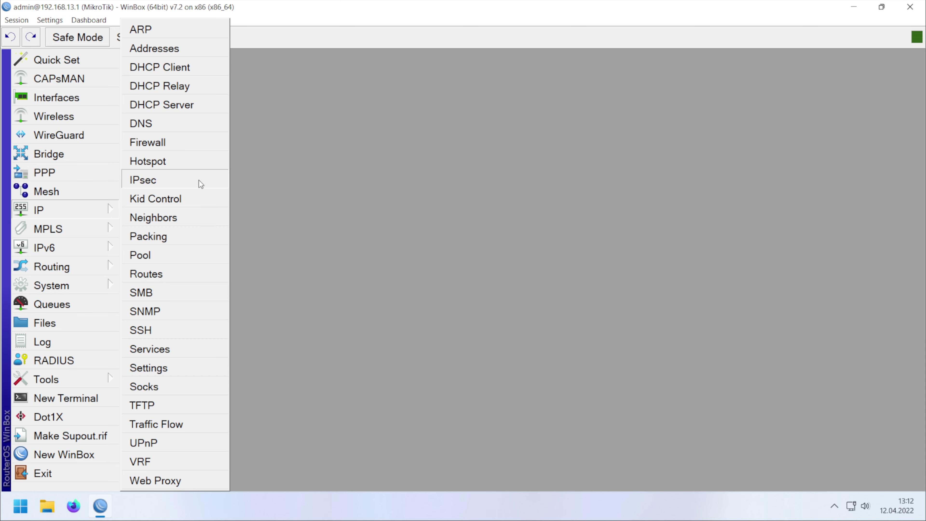
{"action": "left_click", "coordinate": [199, 146]}
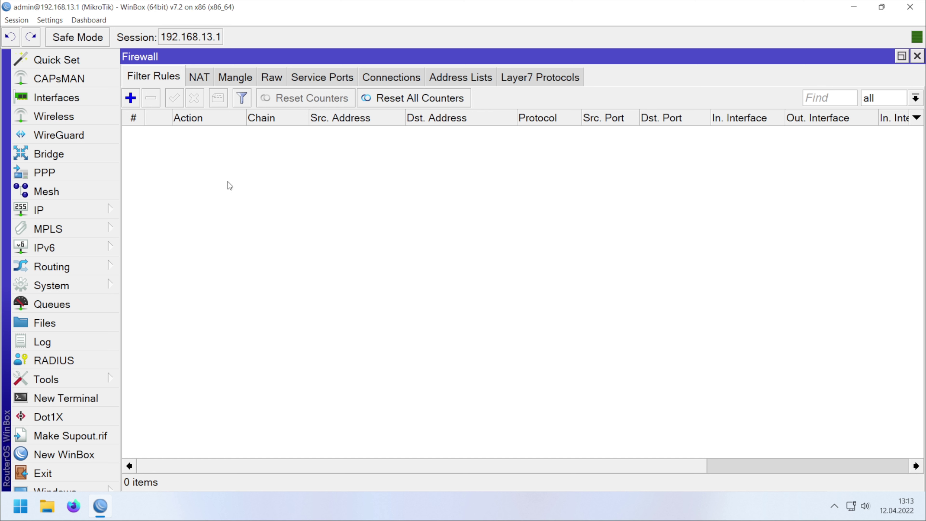
{"action": "left_click", "coordinate": [132, 99]}
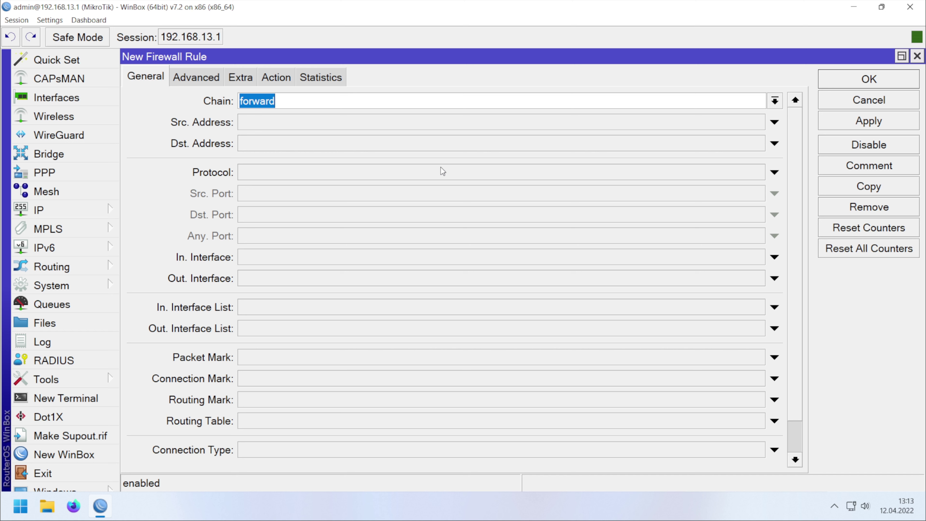
{"action": "left_click", "coordinate": [775, 102]}
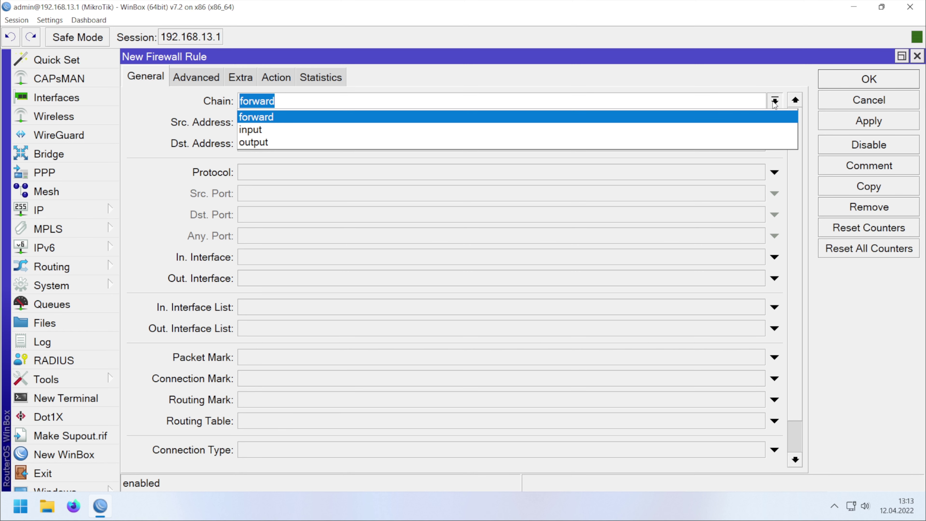
{"action": "left_click", "coordinate": [278, 129]}
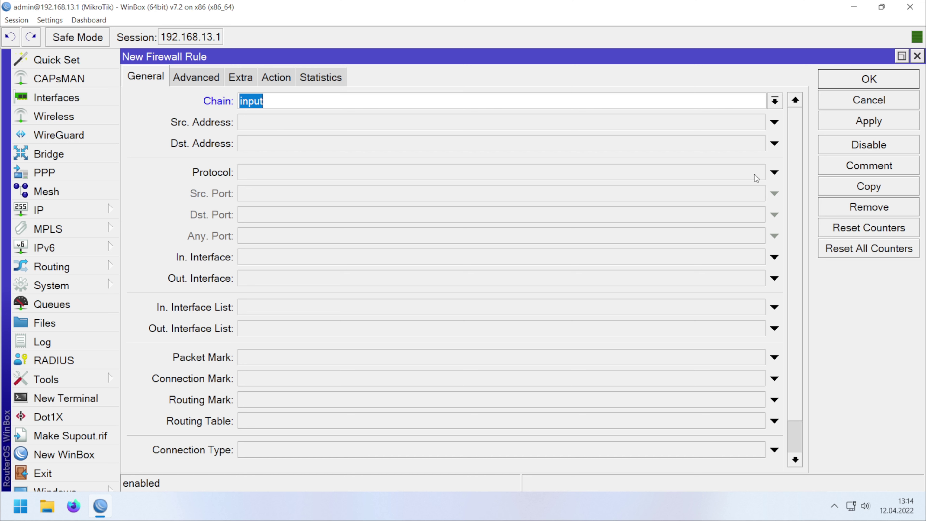
Match the icmp protocol and the incoming interface ether1 in the new firewall rule.
{"action": "left_click", "coordinate": [774, 172]}
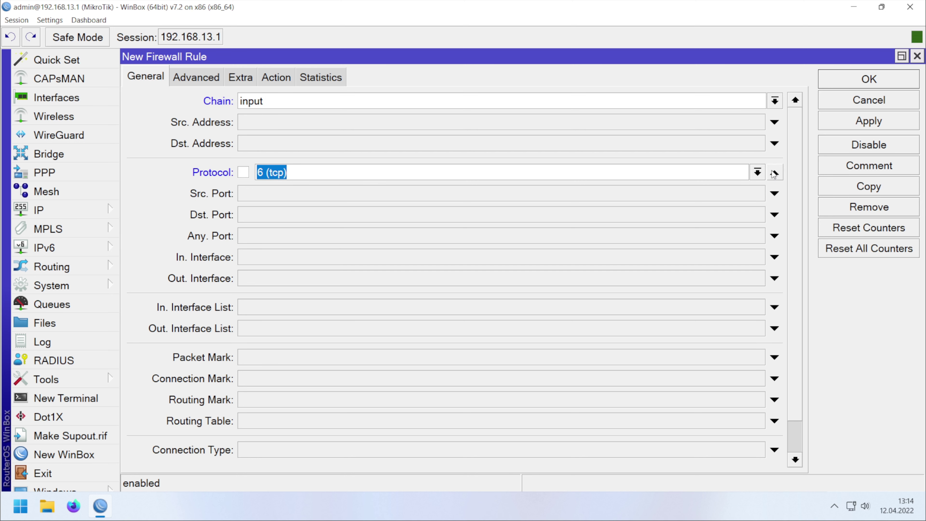
{"action": "left_click", "coordinate": [755, 178]}
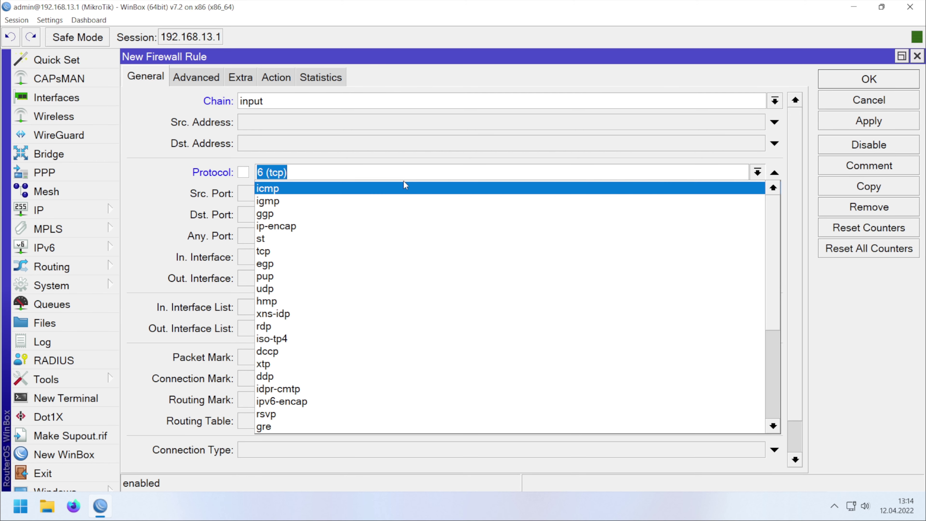
{"action": "left_click", "coordinate": [299, 189]}
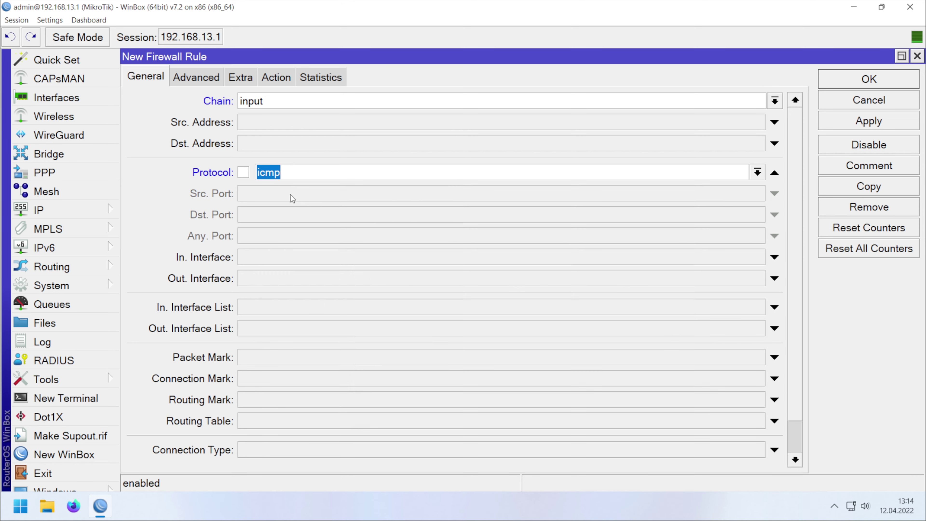
{"action": "left_click", "coordinate": [768, 256]}
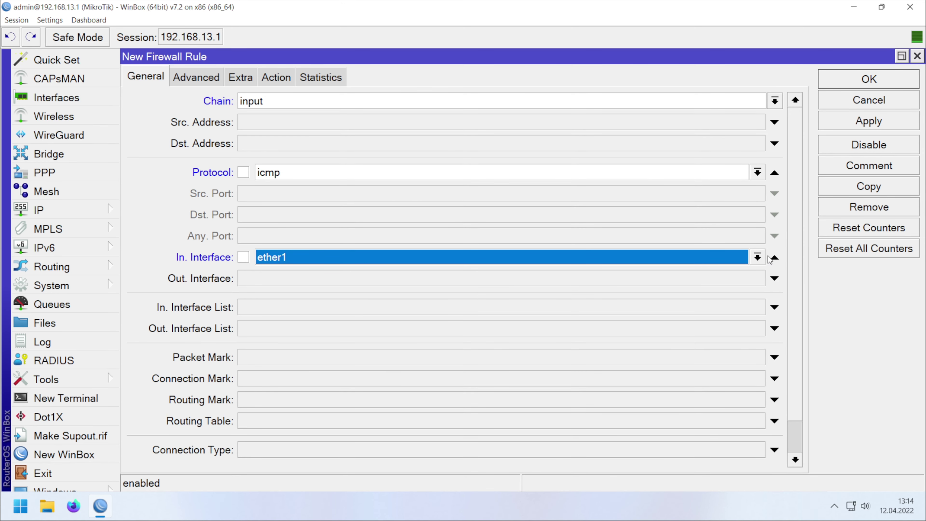
{"action": "left_click", "coordinate": [756, 259]}
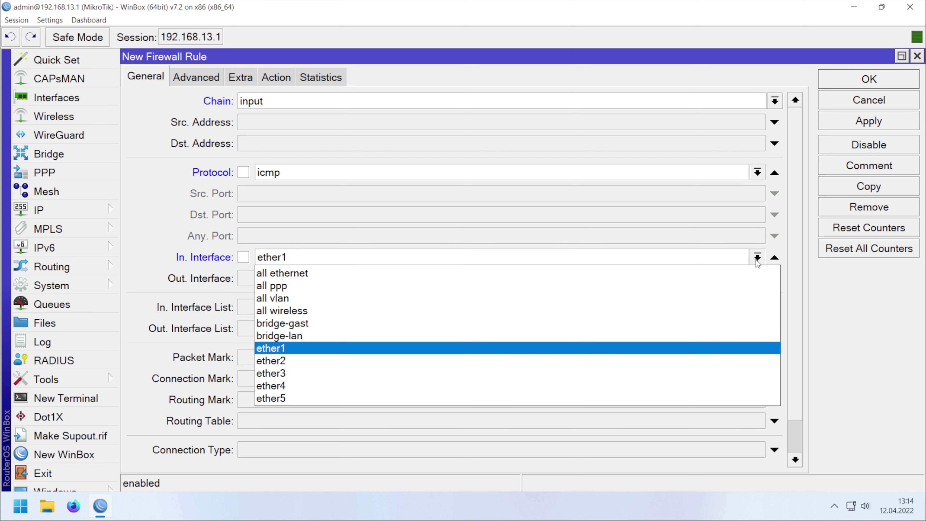
{"action": "left_click", "coordinate": [344, 348]}
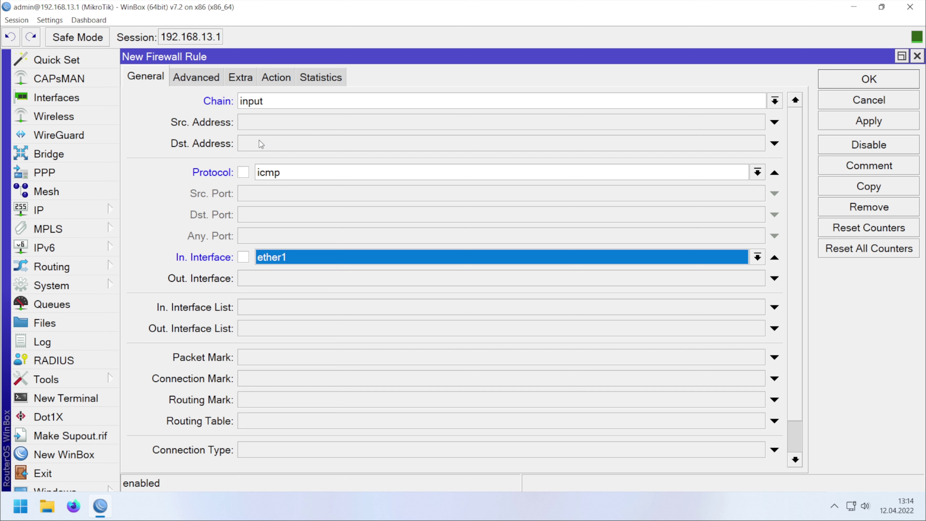
Set the ICMP rule's action to drop and save the rule.
{"action": "left_click", "coordinate": [268, 78]}
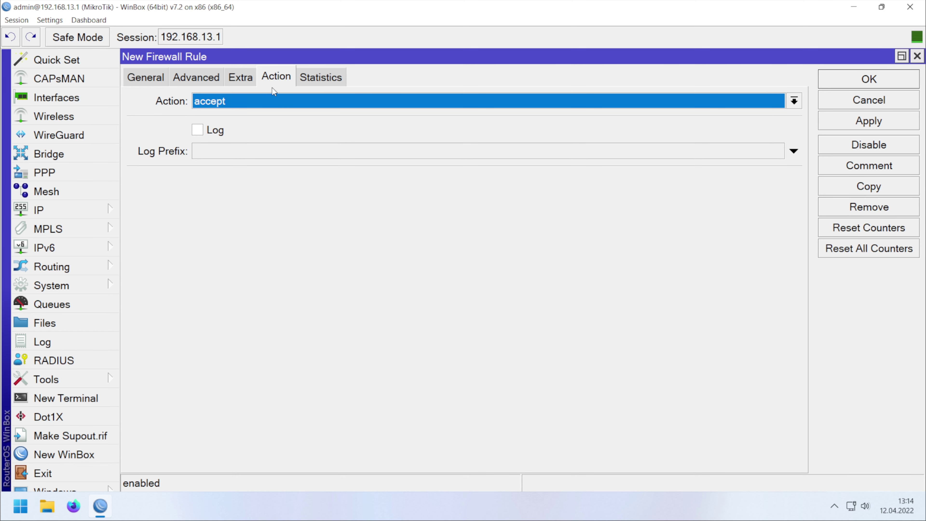
{"action": "left_click", "coordinate": [277, 102]}
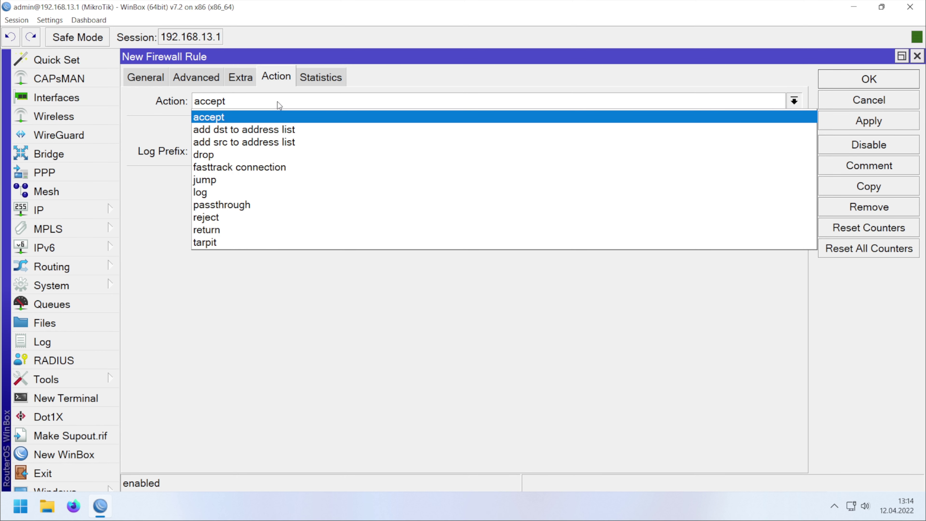
{"action": "left_click", "coordinate": [300, 154]}
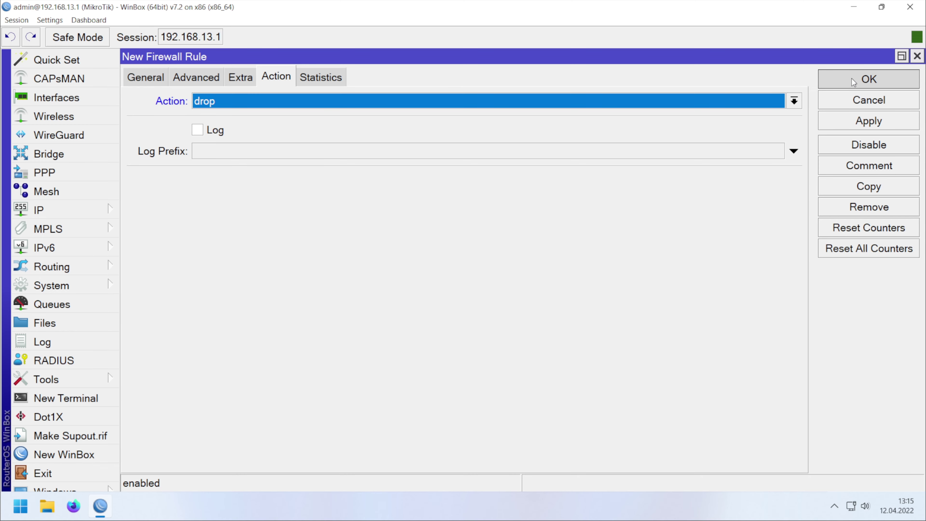
{"action": "left_click", "coordinate": [869, 79]}
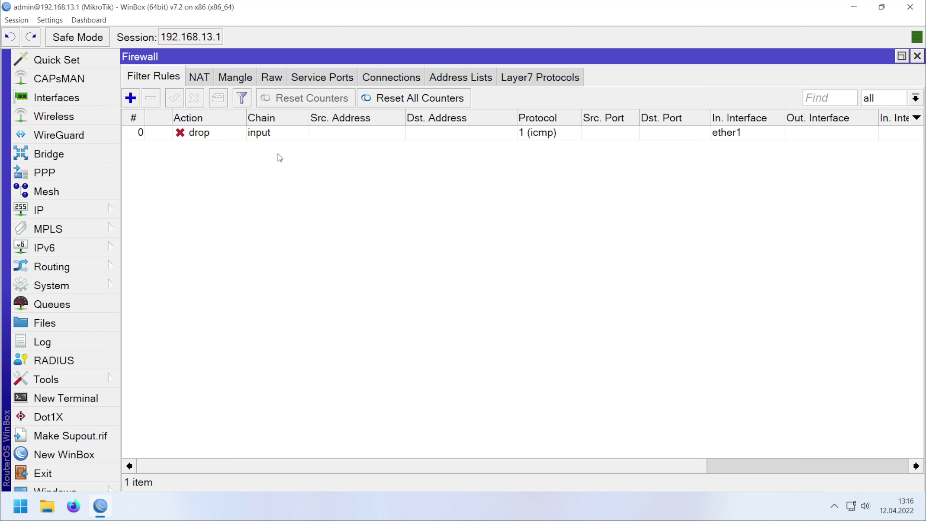
Enable Safe Mode for the router session.
{"action": "left_click", "coordinate": [106, 43]}
{"action": "left_click", "coordinate": [102, 38]}
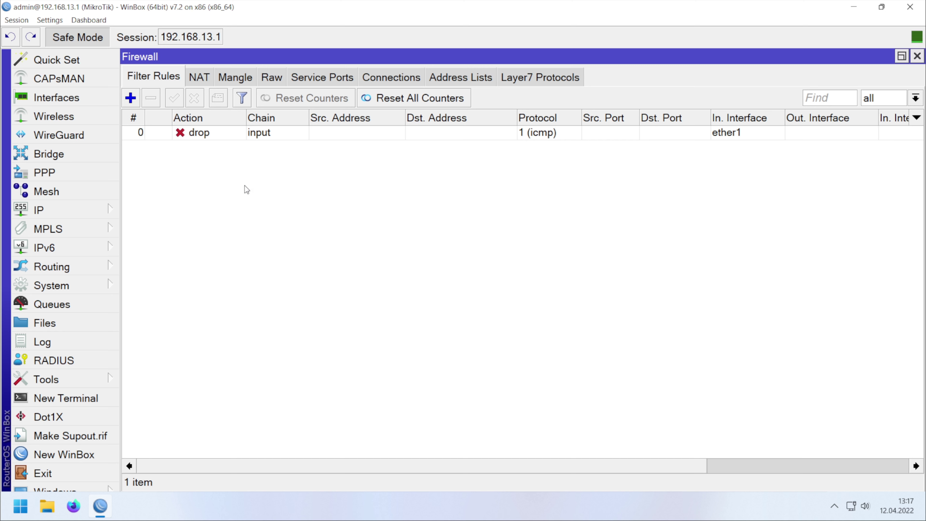
Add a filter rule on the input chain that accepts connections in the established state.
{"action": "left_click", "coordinate": [136, 98]}
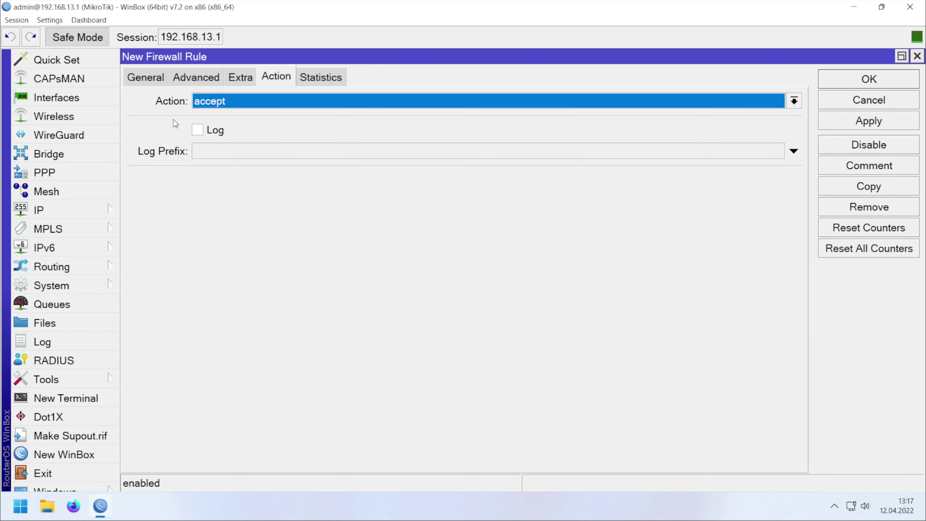
{"action": "left_click", "coordinate": [154, 81]}
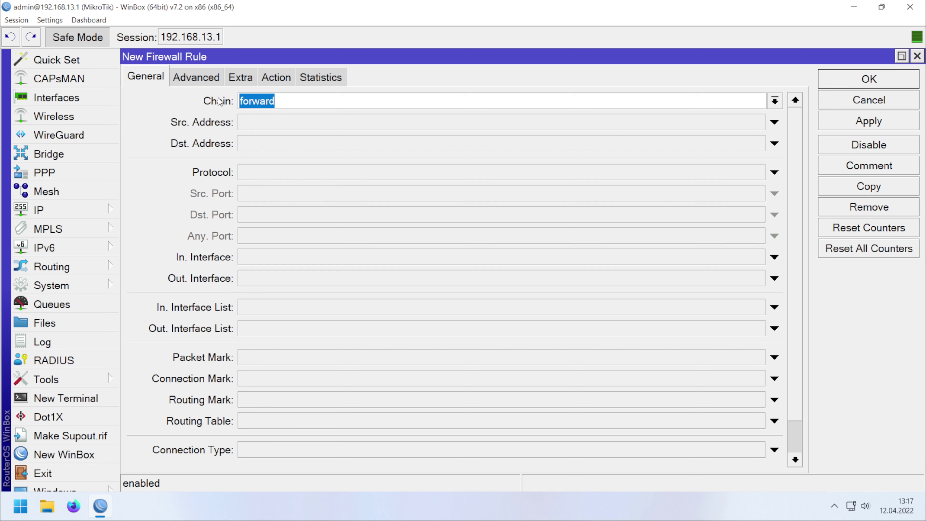
{"action": "left_click", "coordinate": [774, 101]}
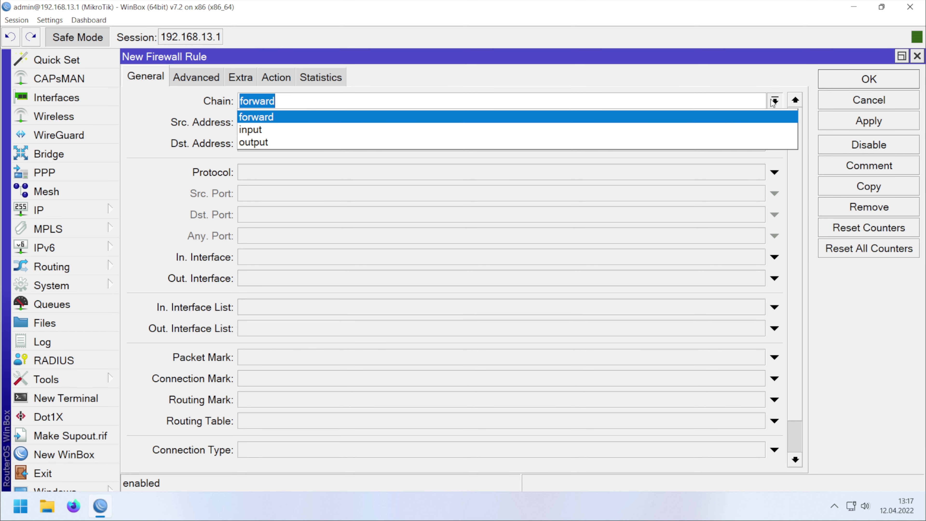
{"action": "left_click", "coordinate": [306, 130]}
{"action": "scroll", "coordinate": [349, 223], "scroll_direction": "down", "scroll_amount": 2}
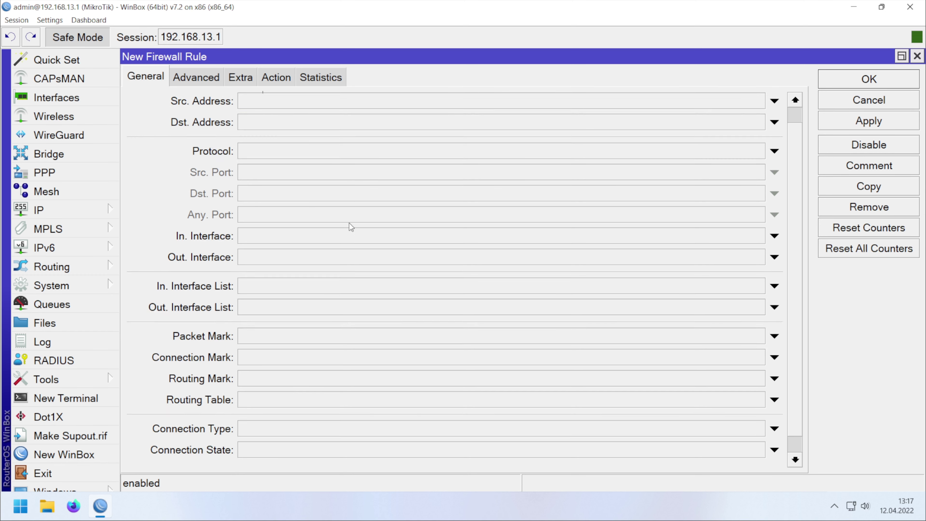
{"action": "left_click", "coordinate": [287, 410]}
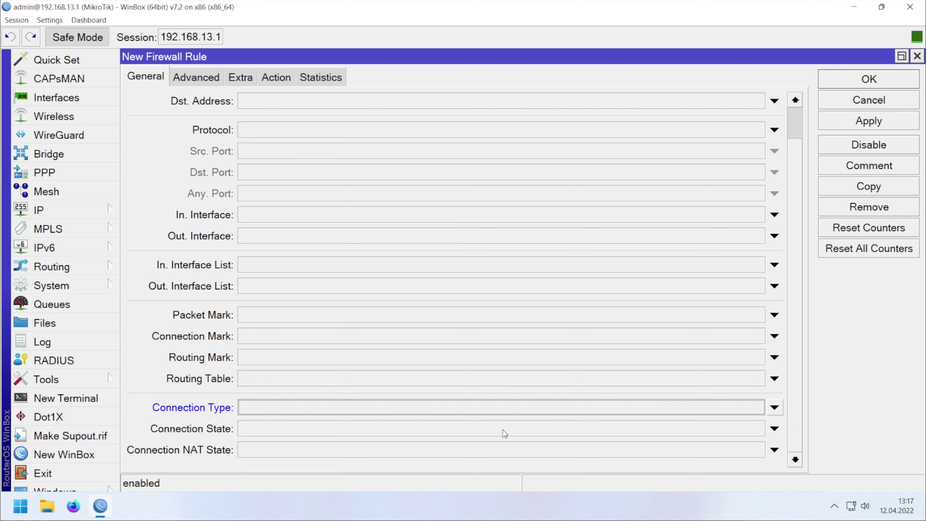
{"action": "left_click", "coordinate": [774, 430]}
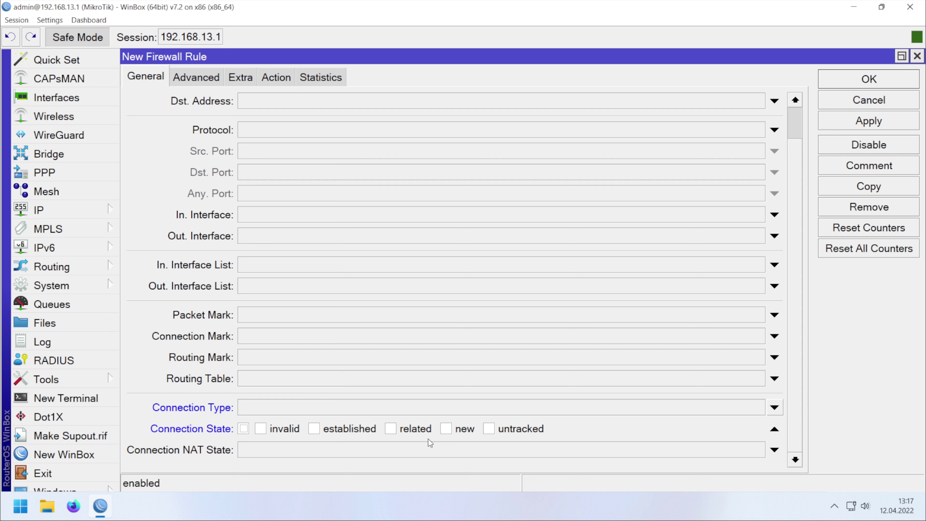
{"action": "left_click", "coordinate": [366, 432]}
{"action": "left_click", "coordinate": [862, 81]}
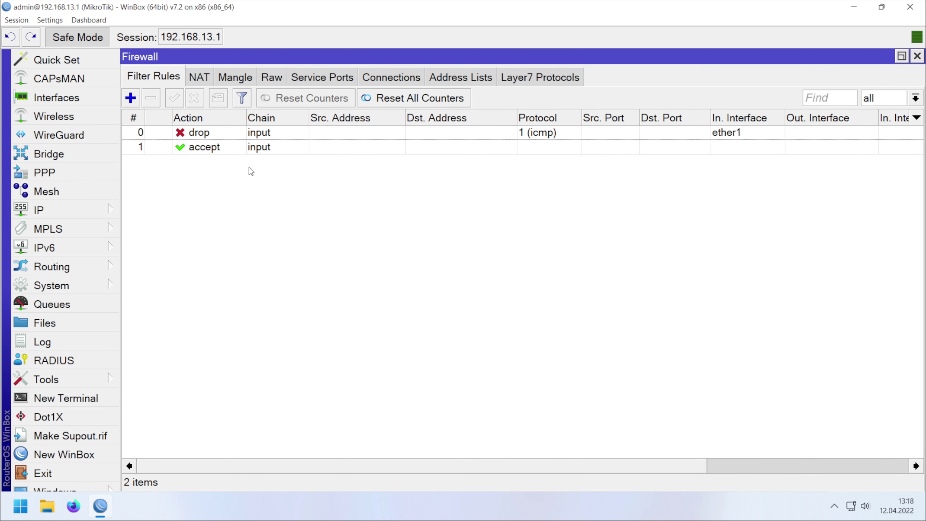
Add another input chain filter rule that accepts connections in the related state.
{"action": "left_click", "coordinate": [130, 97]}
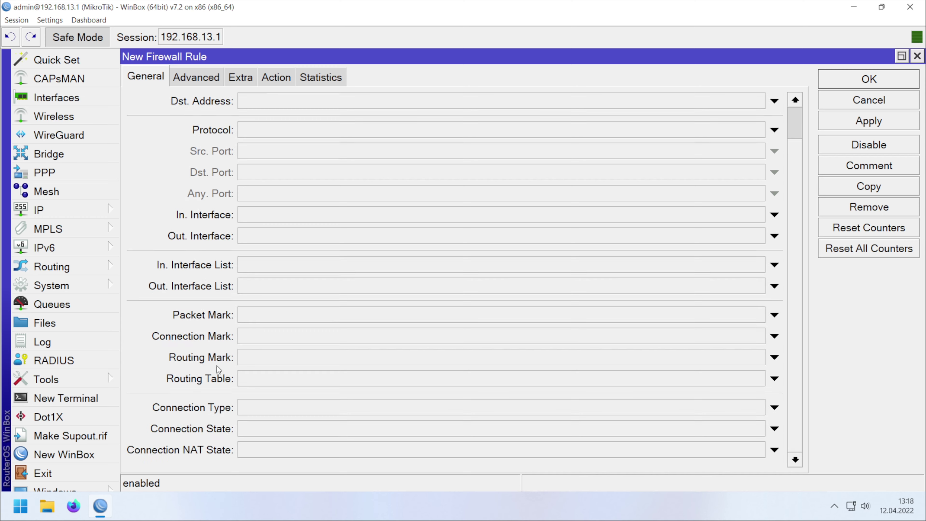
{"action": "left_click", "coordinate": [774, 429]}
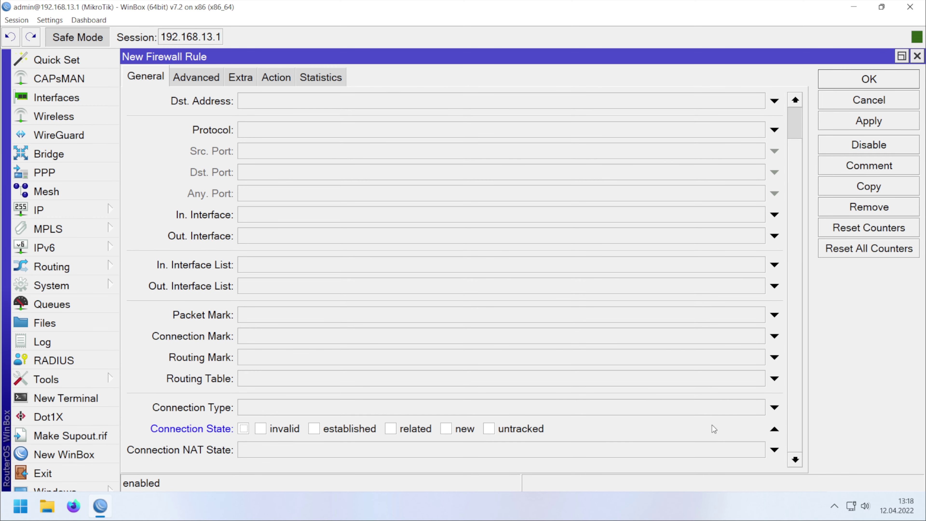
{"action": "left_click", "coordinate": [425, 429]}
{"action": "left_click", "coordinate": [852, 83]}
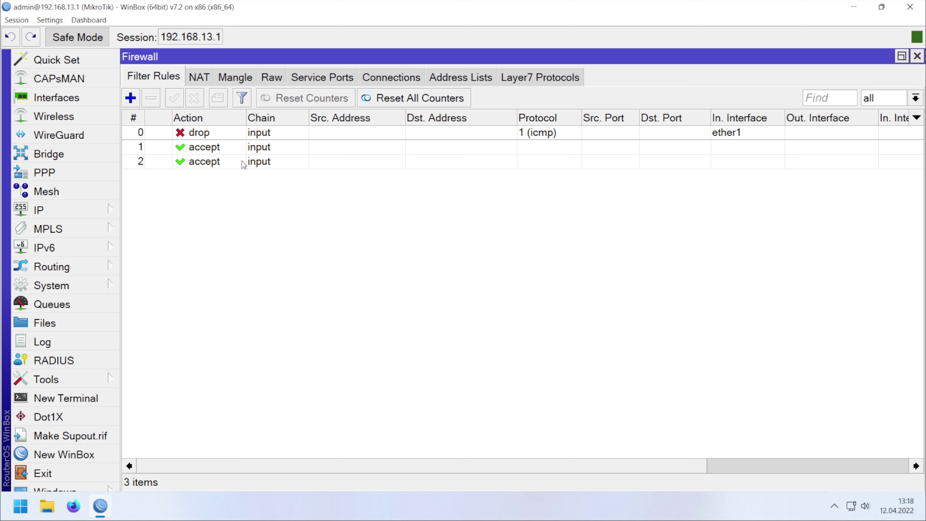
Add the comment "WAN -> FW | Ping blockieren" to the ICMP drop rule.
{"action": "left_click", "coordinate": [262, 134]}
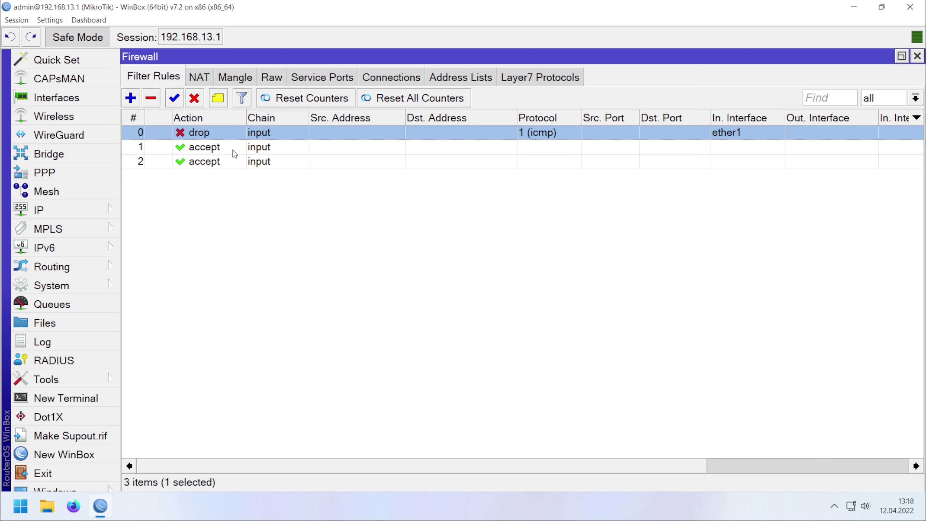
{"action": "left_click", "coordinate": [218, 98]}
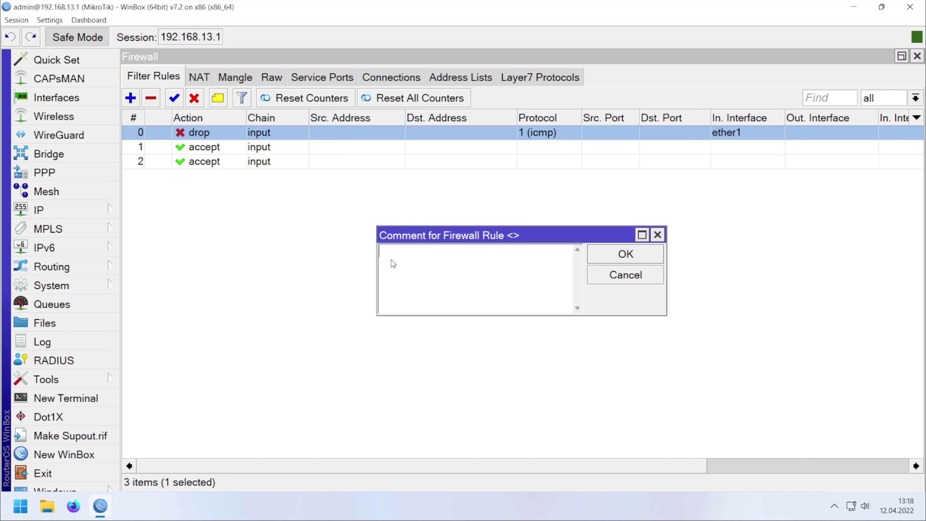
{"action": "type", "text": "WAN -> FW | Ping "}
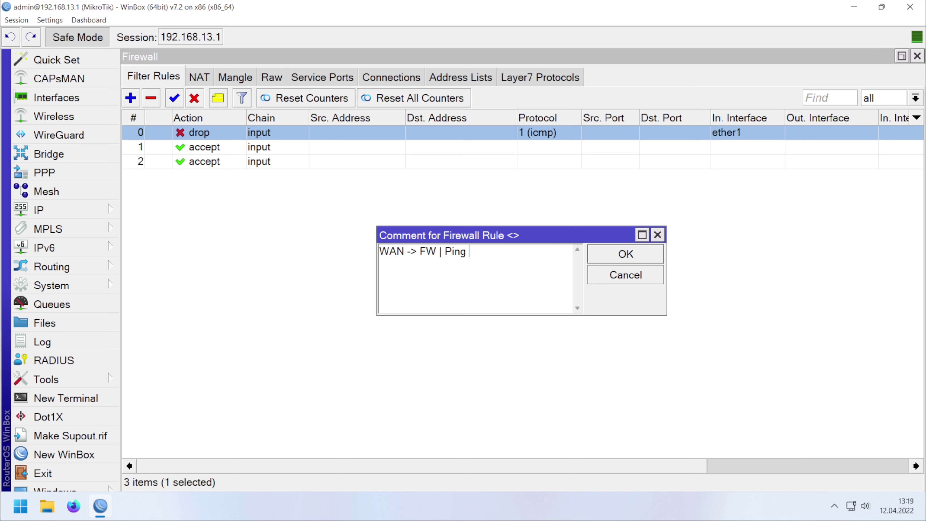
{"action": "type", "text": "blockieren"}
{"action": "left_click_drag", "start_coordinate": [441, 254], "coordinate": [439, 255]}
{"action": "left_click", "coordinate": [611, 257]}
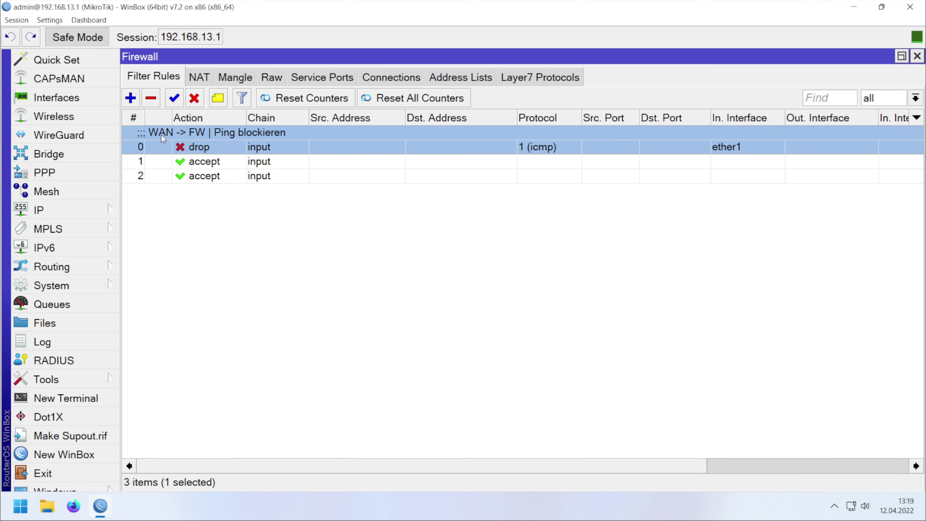
Add the comment "ALLG. | Aufgebaute Verbindungen erlauben" to the accept rules on the input chain.
{"action": "left_click", "coordinate": [240, 164]}
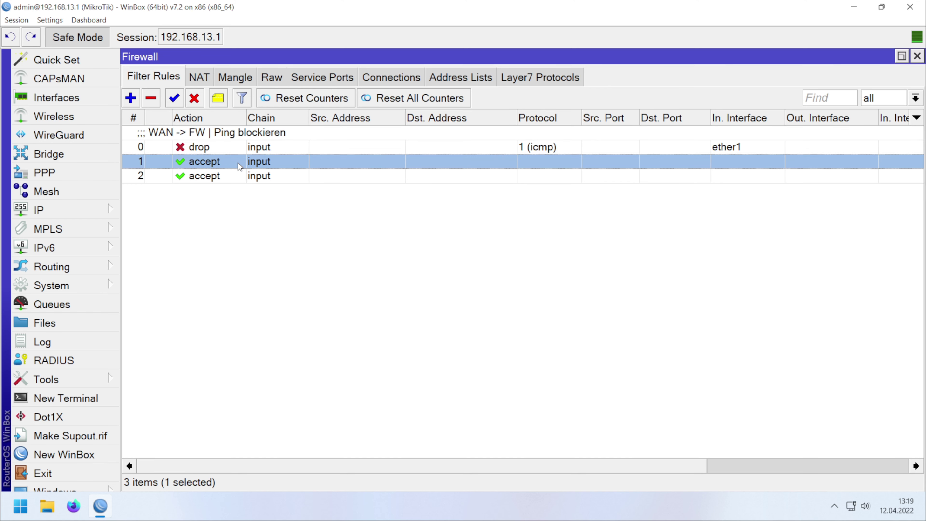
{"action": "left_click", "coordinate": [218, 99]}
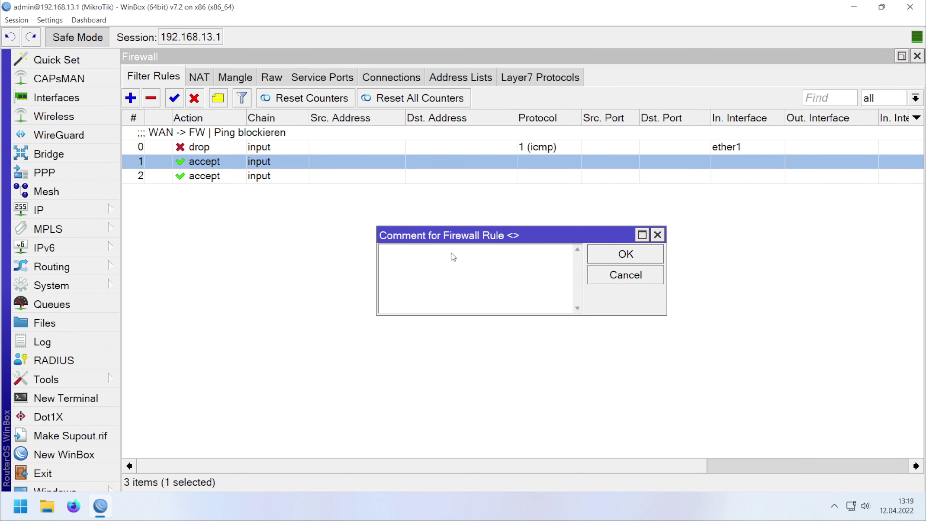
{"action": "type", "text": "ALLG. | Aufgebaute Verbindungen erlauben"}
{"action": "left_click", "coordinate": [625, 254]}
{"action": "left_click", "coordinate": [250, 234]}
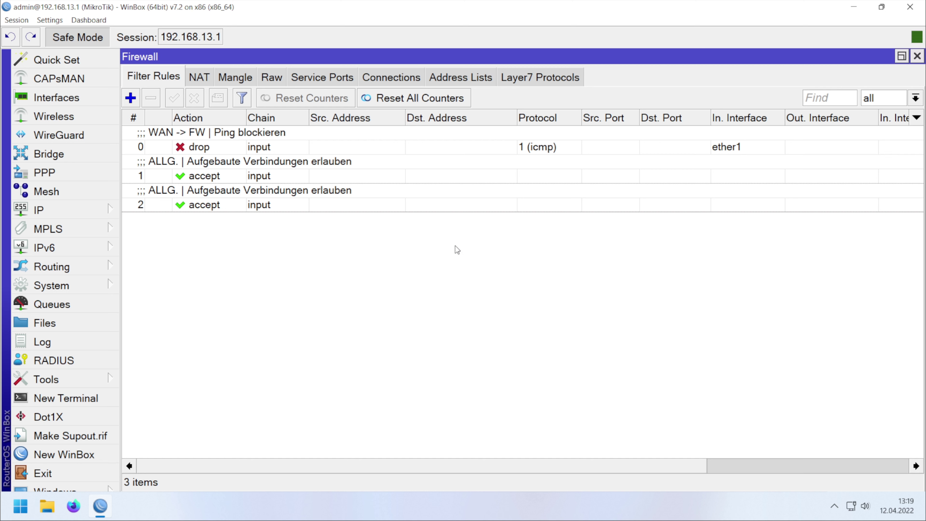
Create a new filter rule on the input chain with bridge-lan as the incoming interface.
{"action": "left_click", "coordinate": [130, 97]}
{"action": "left_click", "coordinate": [566, 102]}
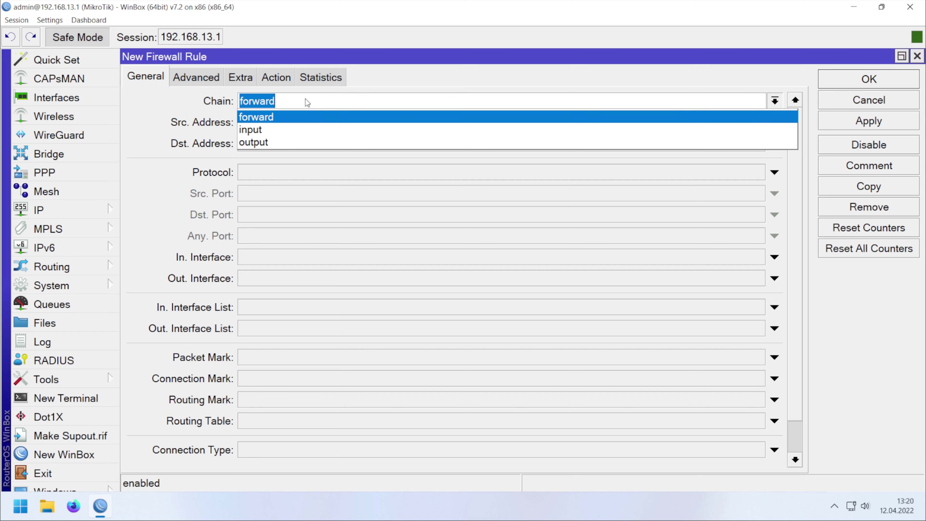
{"action": "left_click", "coordinate": [284, 130]}
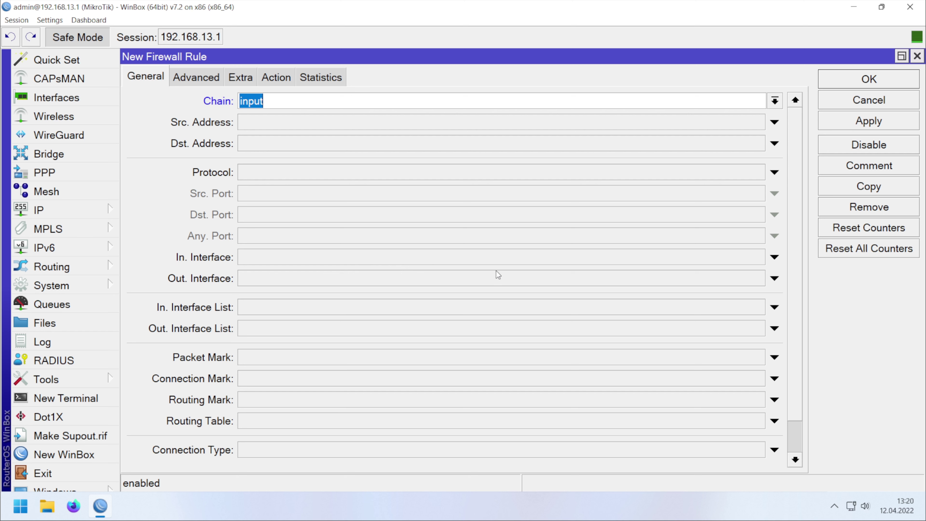
{"action": "left_click", "coordinate": [774, 257]}
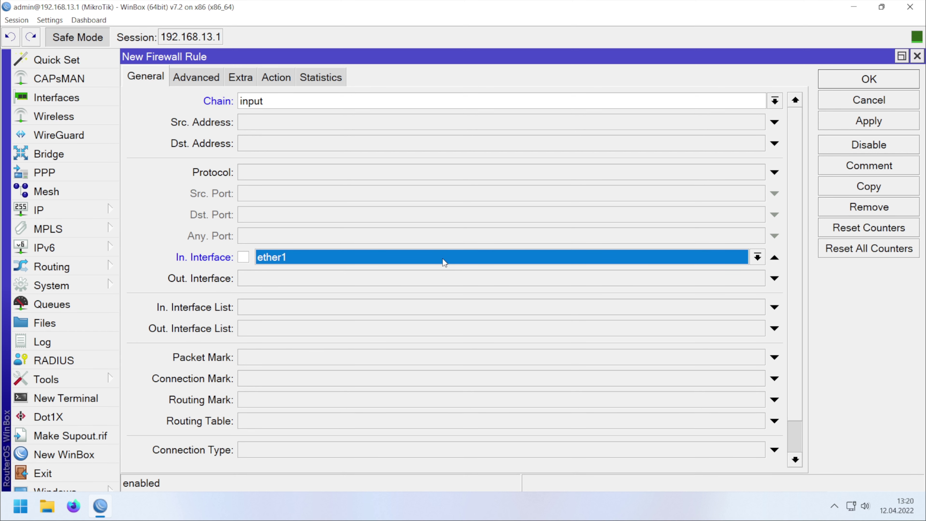
{"action": "left_click", "coordinate": [443, 259]}
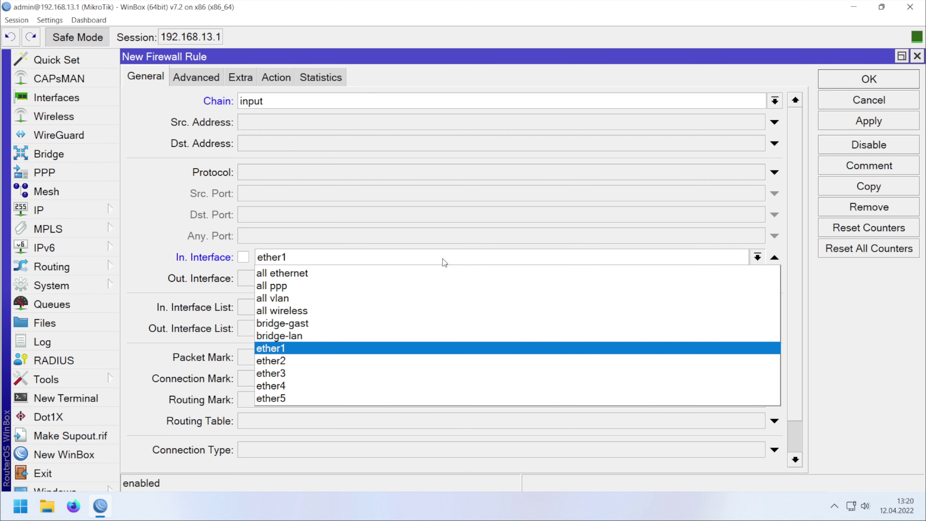
{"action": "left_click", "coordinate": [321, 339]}
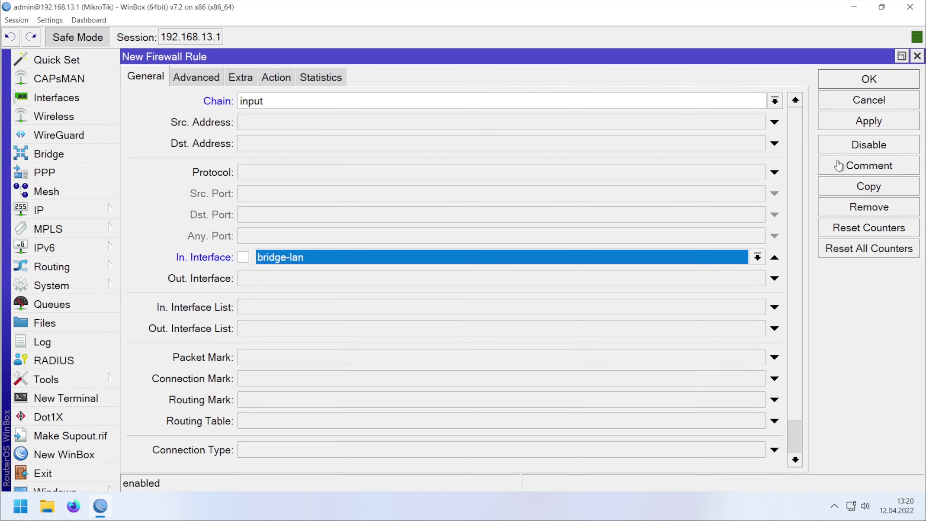
Comment the new bridge-lan rule "LAN -> FW | Zugriff zur Firewall erlauben" and save it.
{"action": "left_click", "coordinate": [838, 168]}
{"action": "type", "text": "LAN ->"}
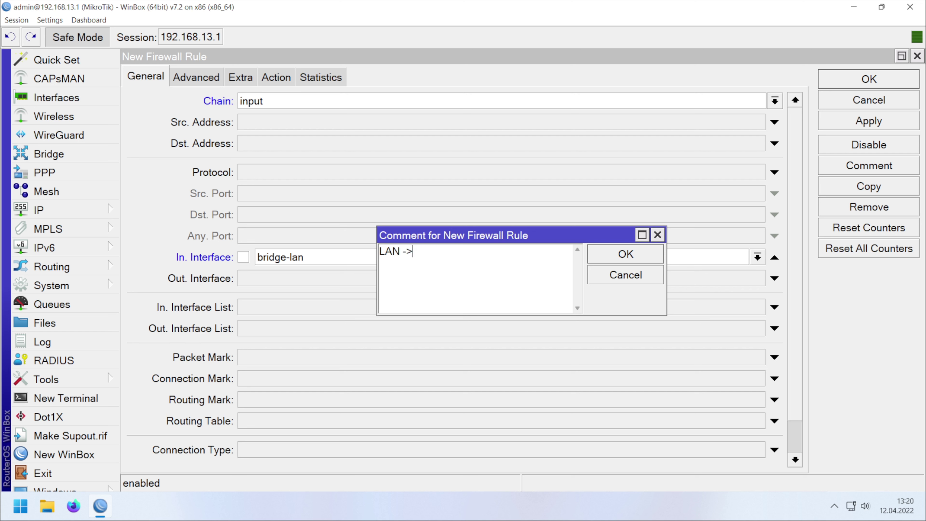
{"action": "type", "text": " FW | Zugriff zur Fir"}
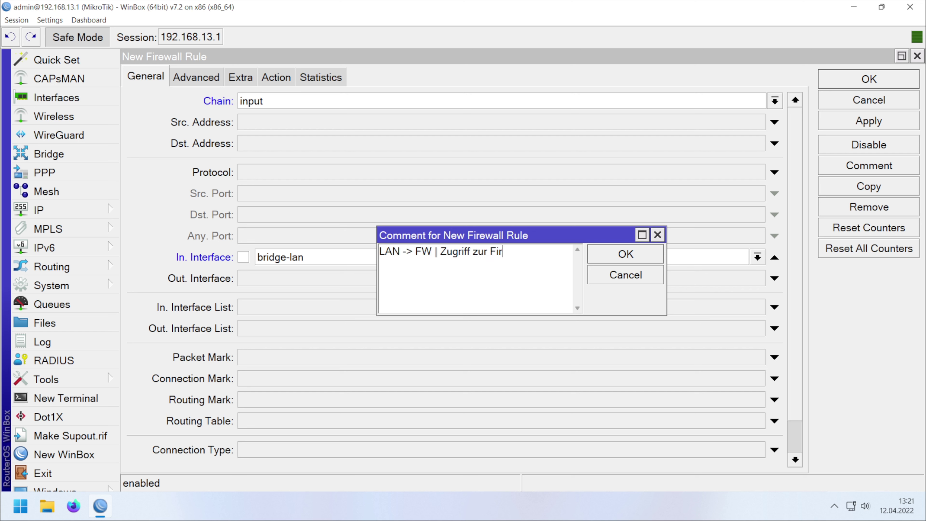
{"action": "type", "text": "ewall erlauben"}
{"action": "left_click", "coordinate": [626, 254]}
{"action": "left_click", "coordinate": [869, 79]}
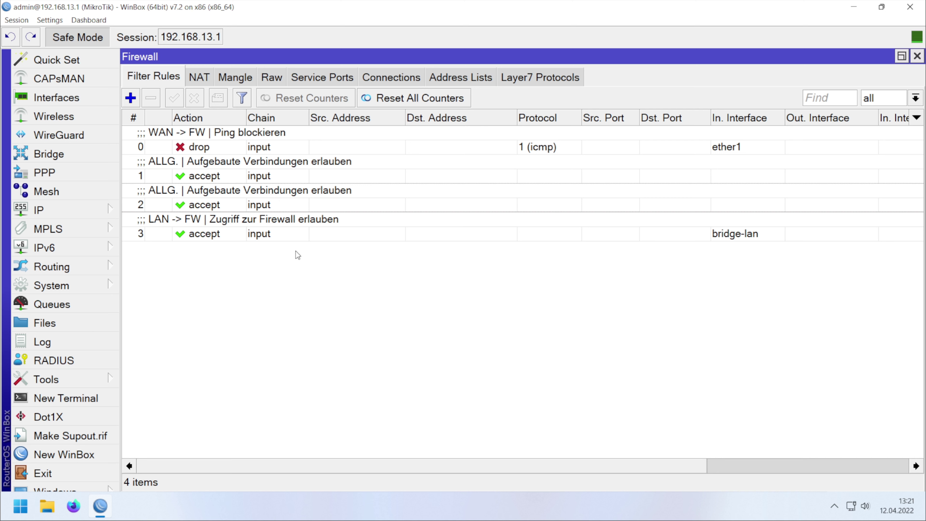
Add an input chain rule that accepts the icmp protocol arriving on bridge-gast.
{"action": "left_click", "coordinate": [131, 98]}
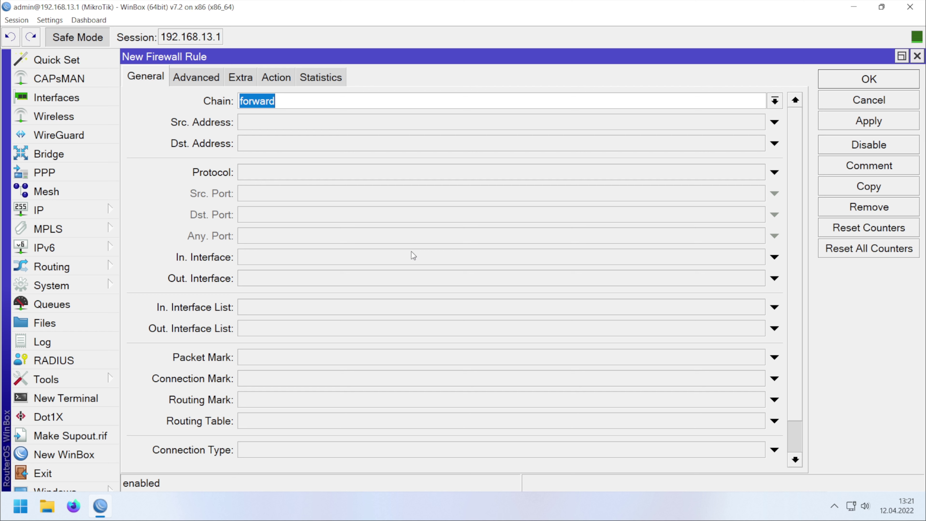
{"action": "type", "text": "input"}
{"action": "left_click", "coordinate": [774, 173]}
{"action": "left_click", "coordinate": [474, 188]}
{"action": "left_click", "coordinate": [774, 257]}
{"action": "left_click", "coordinate": [474, 288]}
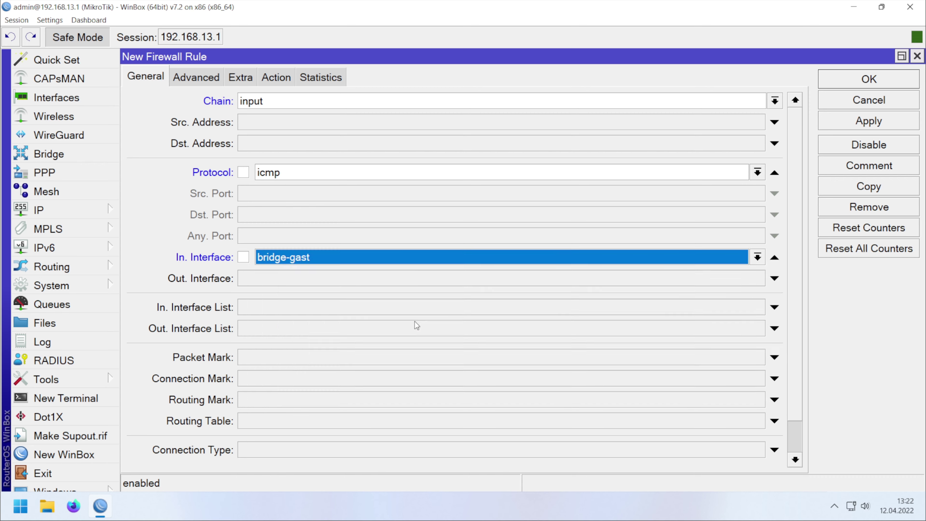
{"action": "left_click", "coordinate": [868, 124]}
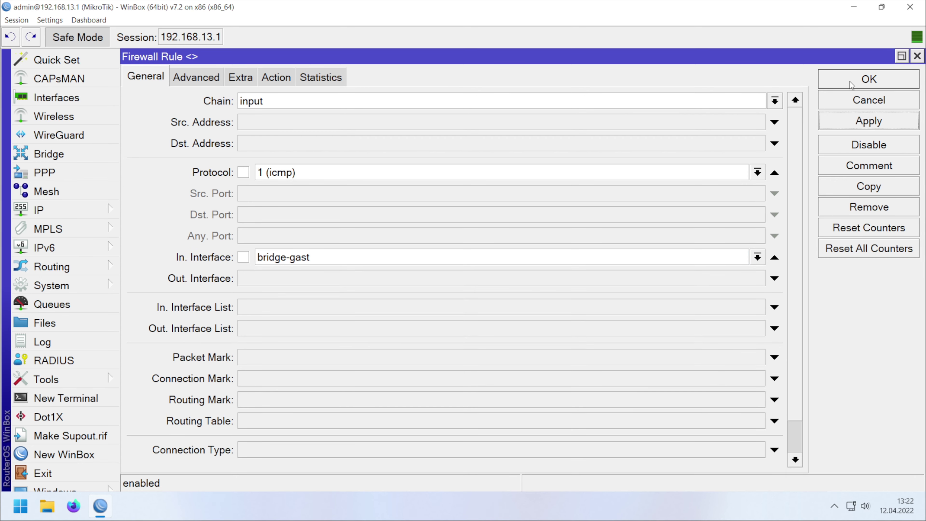
{"action": "left_click", "coordinate": [852, 79]}
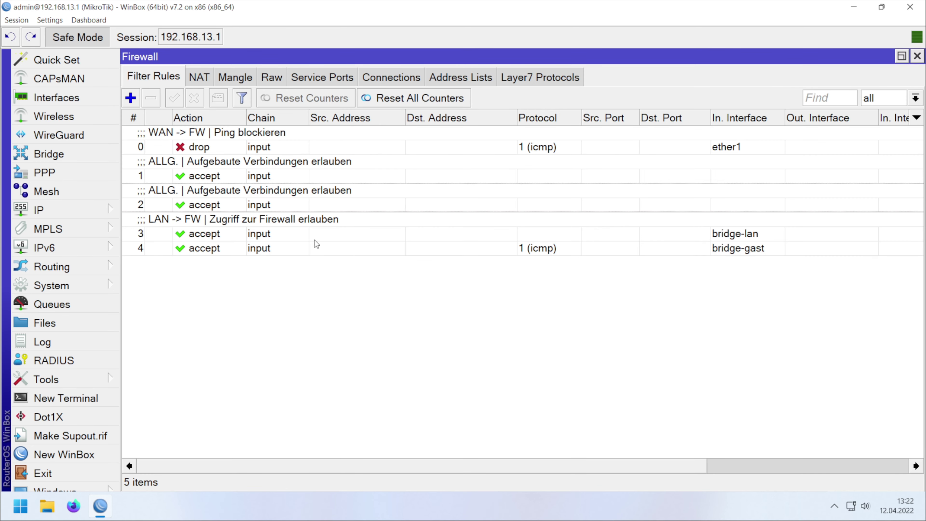
Add the comment "DMZ -> FW | Ping erlauben" to the bridge-gast ICMP rule.
{"action": "left_click", "coordinate": [250, 252]}
{"action": "left_click", "coordinate": [225, 102]}
{"action": "type", "text": "DMZ -> FW | Ping erlauben"}
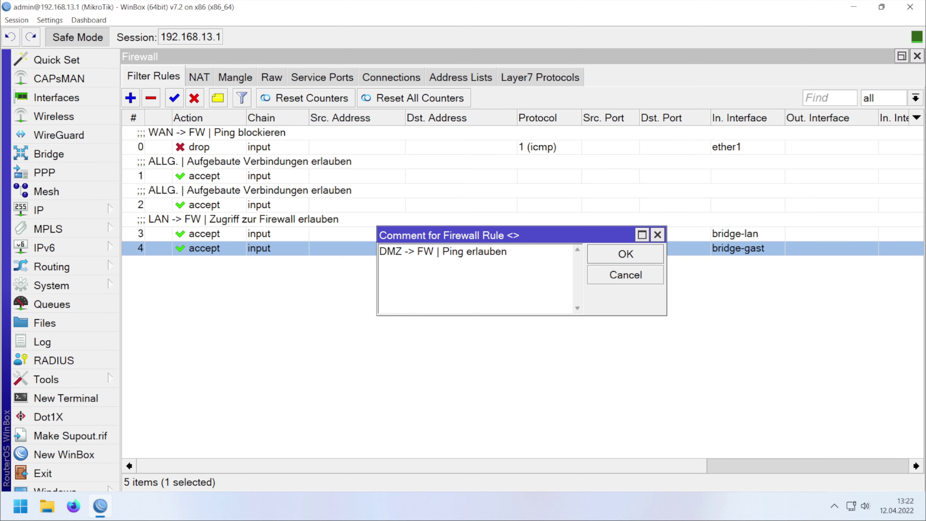
{"action": "left_click", "coordinate": [625, 254]}
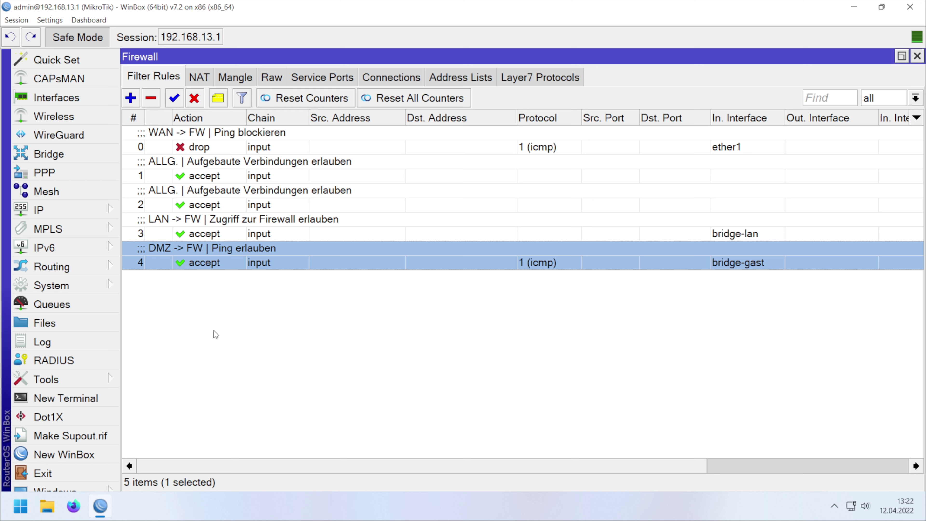
Create another filter rule on the input chain with destination address 192.168.14.1.
{"action": "left_click", "coordinate": [130, 98]}
{"action": "left_click", "coordinate": [474, 101]}
{"action": "type", "text": "input"}
{"action": "left_click", "coordinate": [319, 143]}
{"action": "type", "text": "192.168.14.1"}
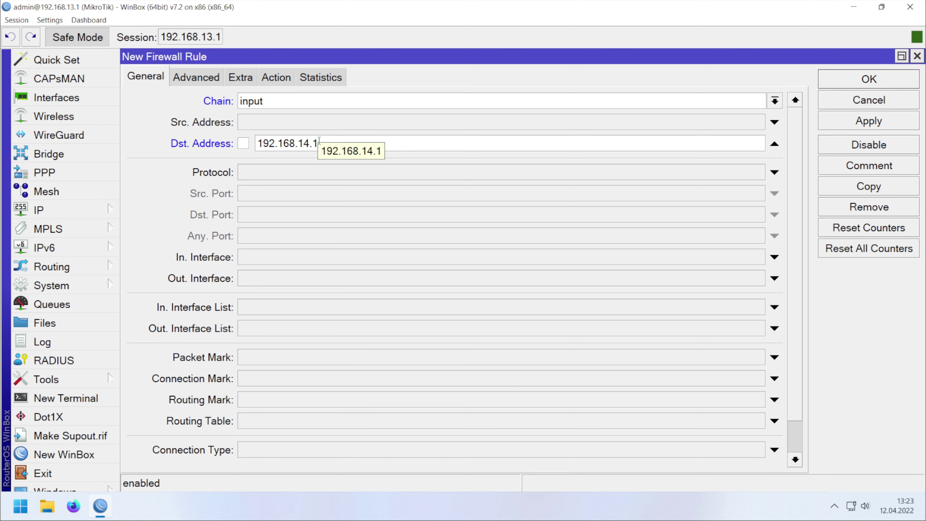
Set the new rule's protocol to udp and its destination port to 53, and apply it.
{"action": "left_click", "coordinate": [775, 171]}
{"action": "left_click", "coordinate": [757, 172]}
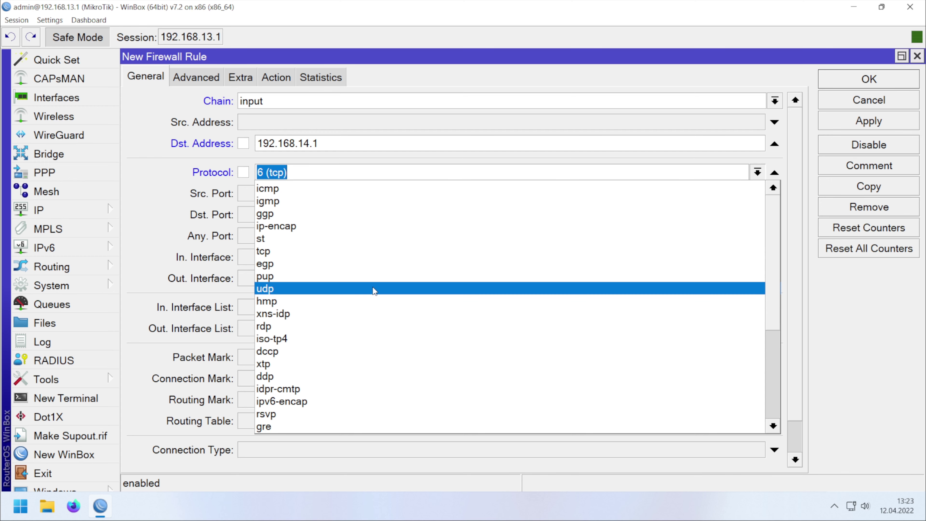
{"action": "left_click", "coordinate": [375, 289]}
{"action": "left_click", "coordinate": [774, 215]}
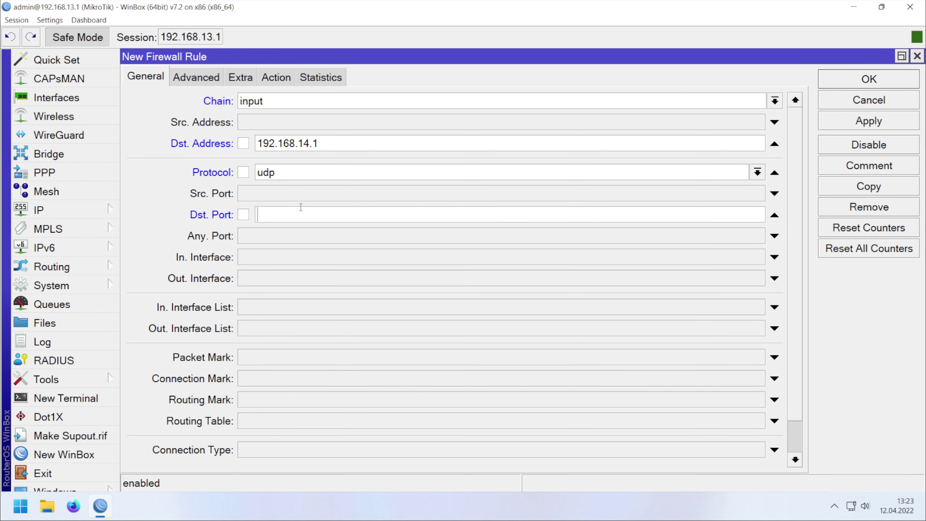
{"action": "type", "text": "53"}
{"action": "left_click", "coordinate": [869, 120]}
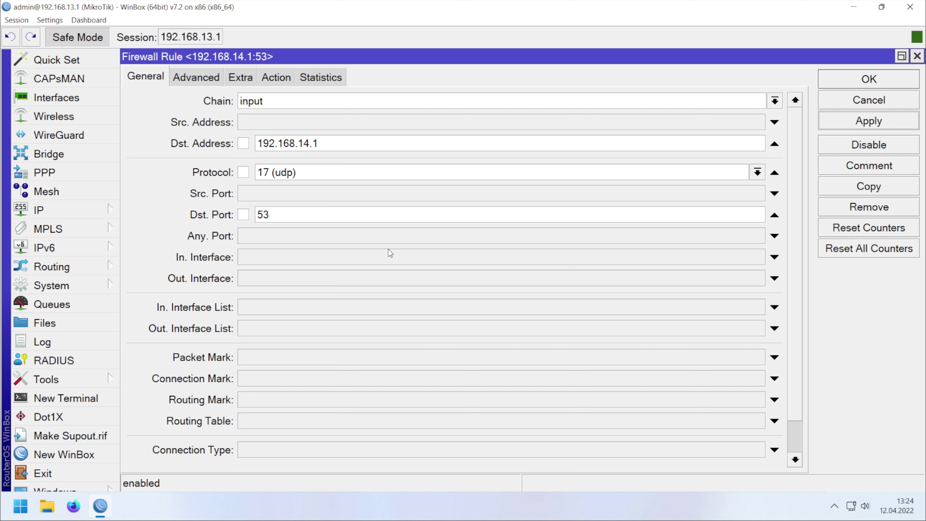
Duplicate the UDP port 53 rule, set the copy's protocol to tcp, and save it.
{"action": "left_click", "coordinate": [869, 186]}
{"action": "left_click_drag", "start_coordinate": [584, 60], "coordinate": [451, 74]}
{"action": "double_click", "coordinate": [451, 74]}
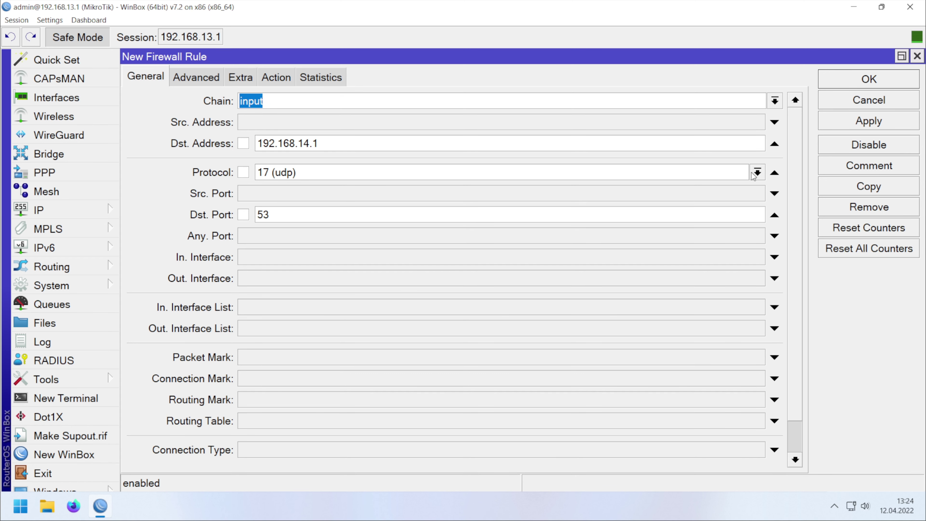
{"action": "left_click", "coordinate": [757, 172]}
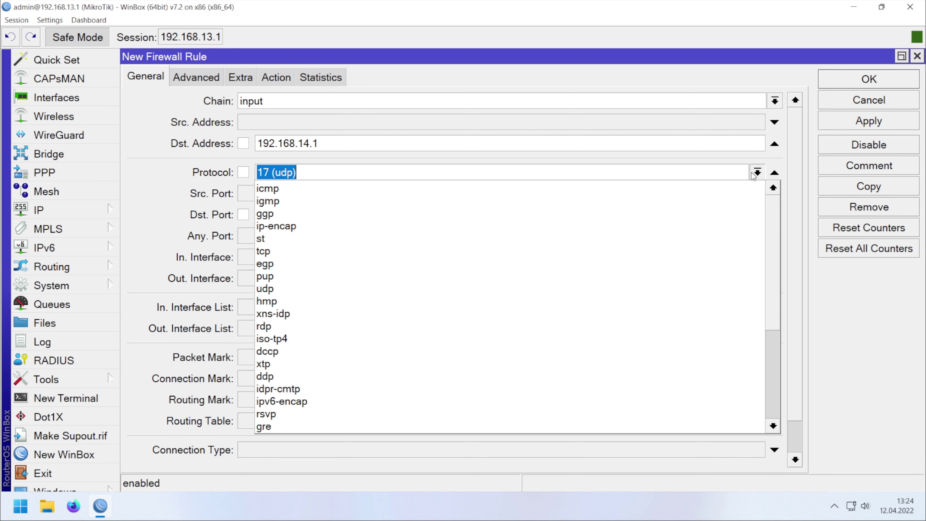
{"action": "left_click", "coordinate": [403, 252]}
{"action": "left_click", "coordinate": [869, 79]}
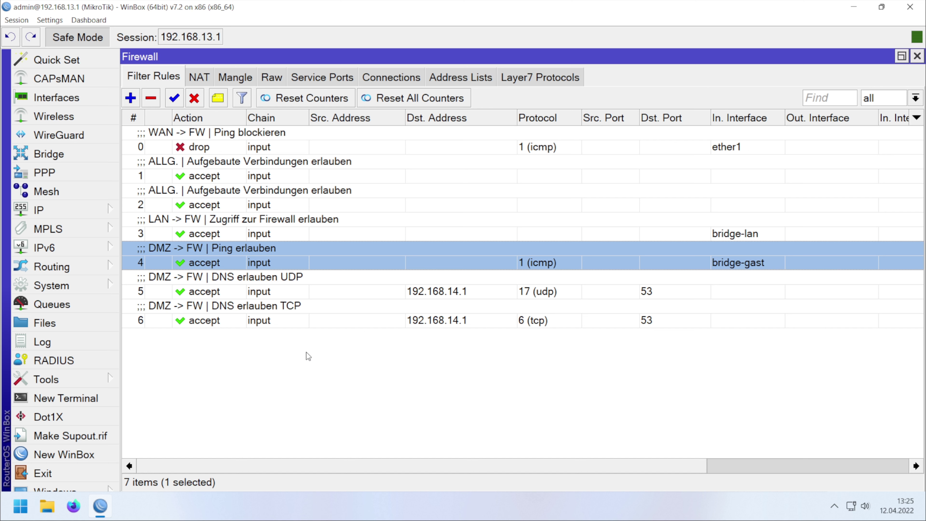
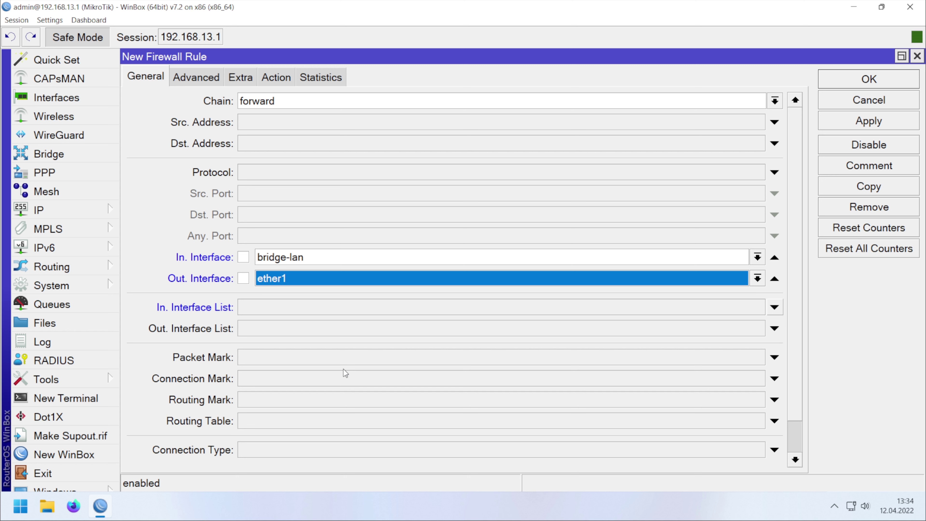
Comment the forward rule from bridge-lan to ether1 "LAN -> WAN | Internetzugriff" and save it with the accept action.
{"action": "left_click", "coordinate": [827, 170]}
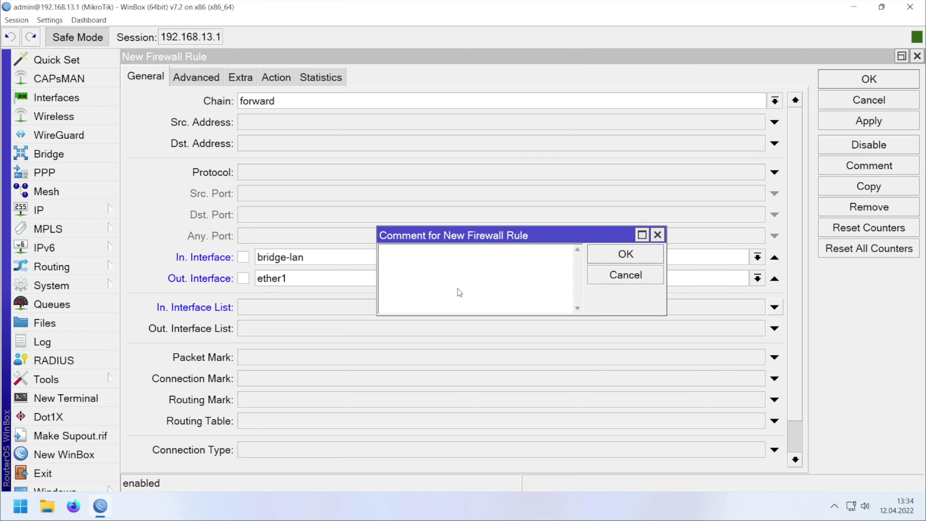
{"action": "type", "text": "LAN -> WAN | Internet"}
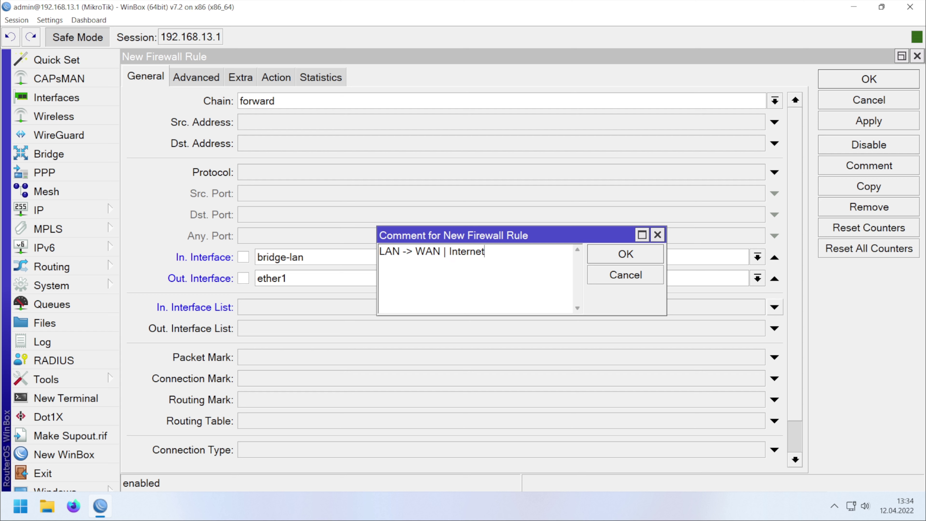
{"action": "type", "text": "zugriff"}
{"action": "left_click", "coordinate": [622, 255]}
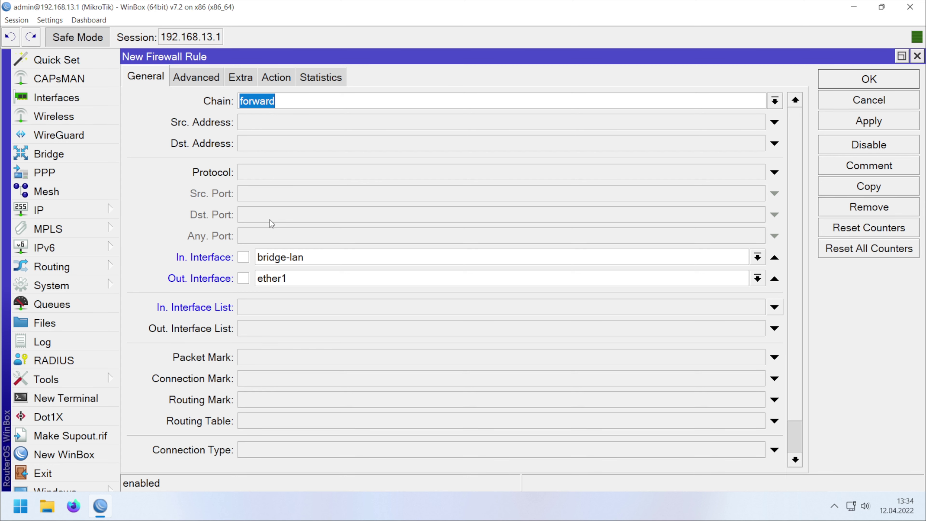
{"action": "left_click", "coordinate": [276, 77]}
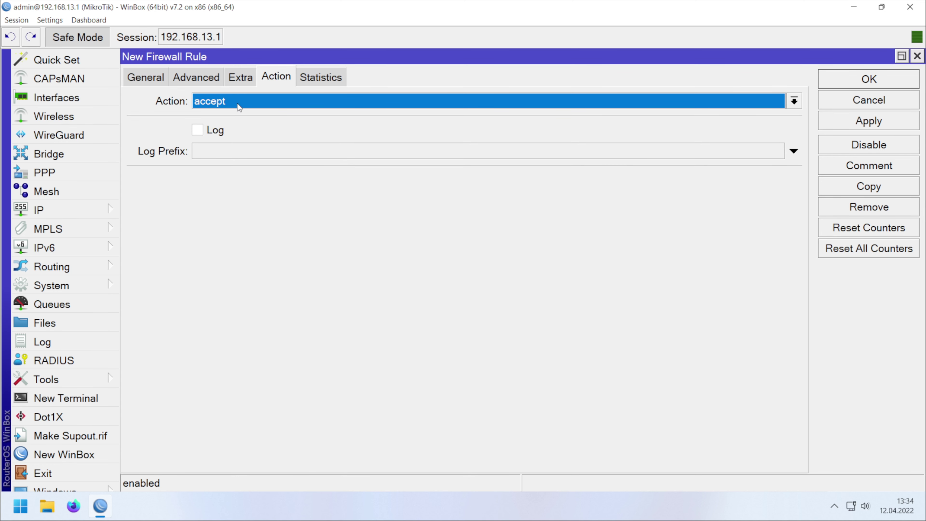
{"action": "left_click", "coordinate": [875, 77]}
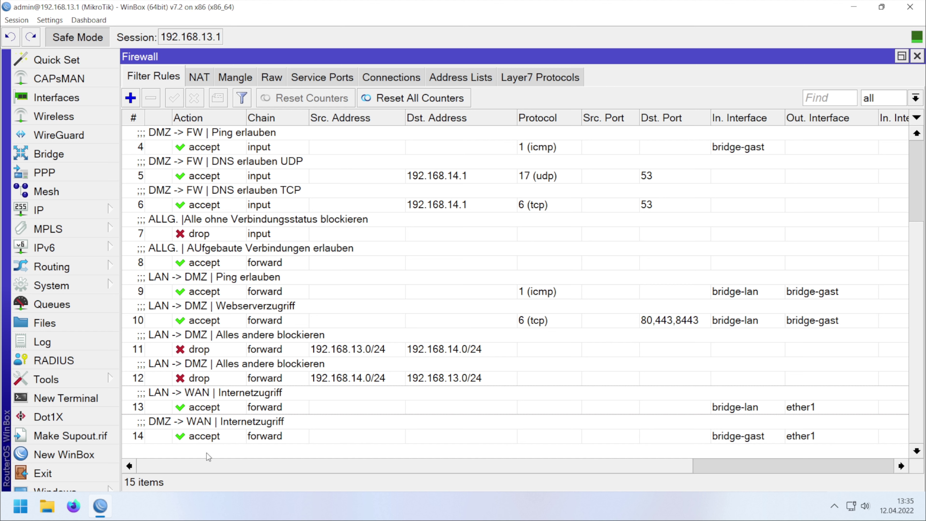
Create a forward-chain filter rule with action drop and comment "ALLG. | Alles andere verwerfen", and save it.
{"action": "left_click", "coordinate": [131, 97]}
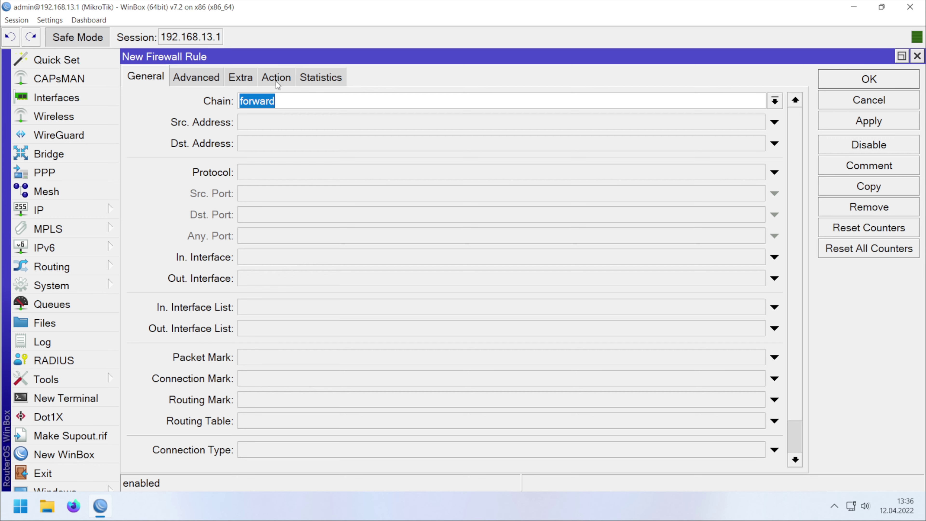
{"action": "left_click", "coordinate": [275, 78]}
{"action": "left_click", "coordinate": [263, 100]}
{"action": "left_click", "coordinate": [243, 154]}
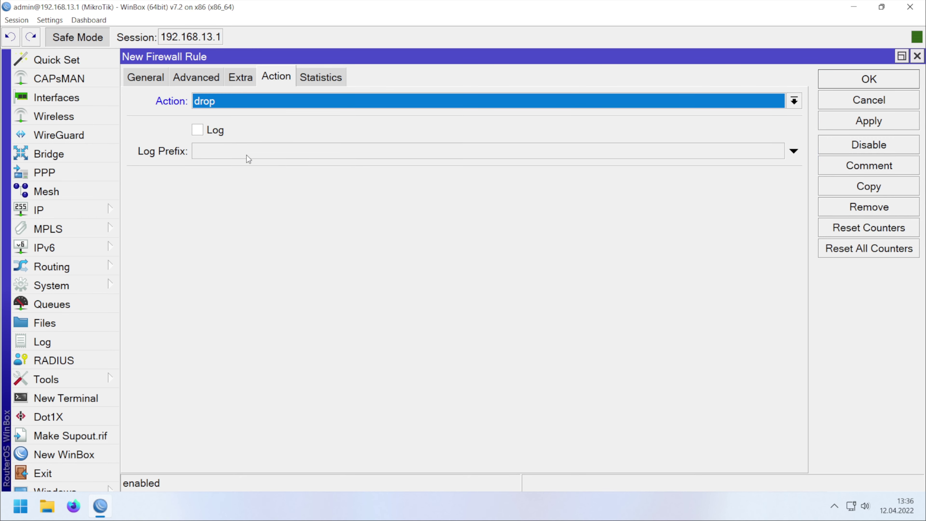
{"action": "left_click", "coordinate": [852, 172]}
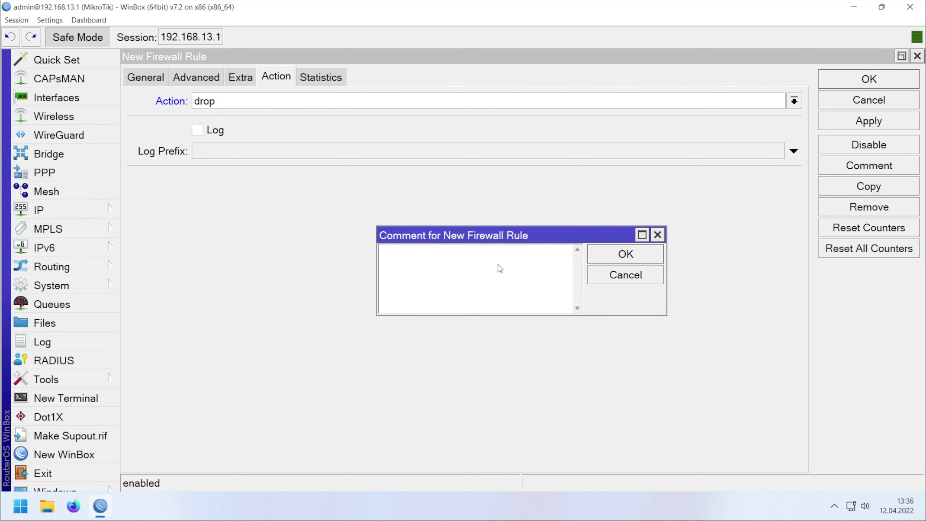
{"action": "type", "text": "ALLG. | Alles andere verwerfen"}
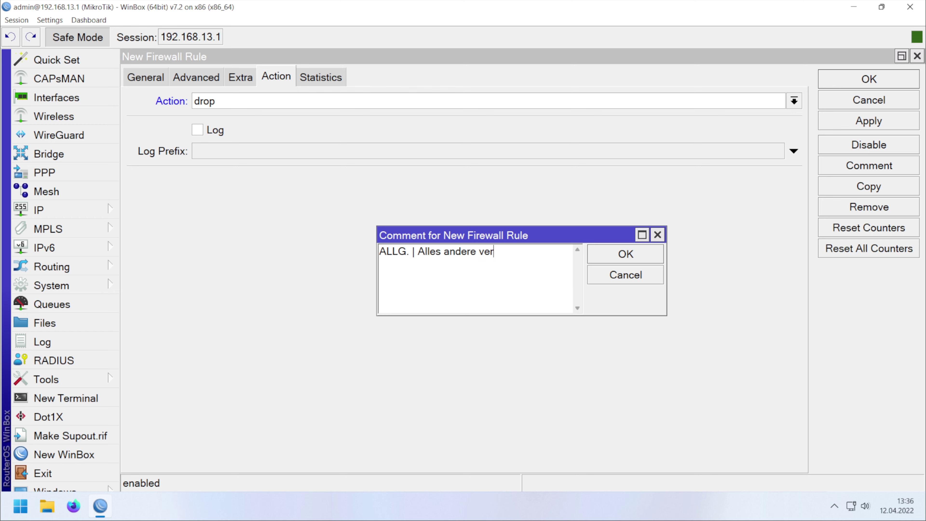
{"action": "left_click", "coordinate": [626, 253]}
{"action": "left_click", "coordinate": [869, 79]}
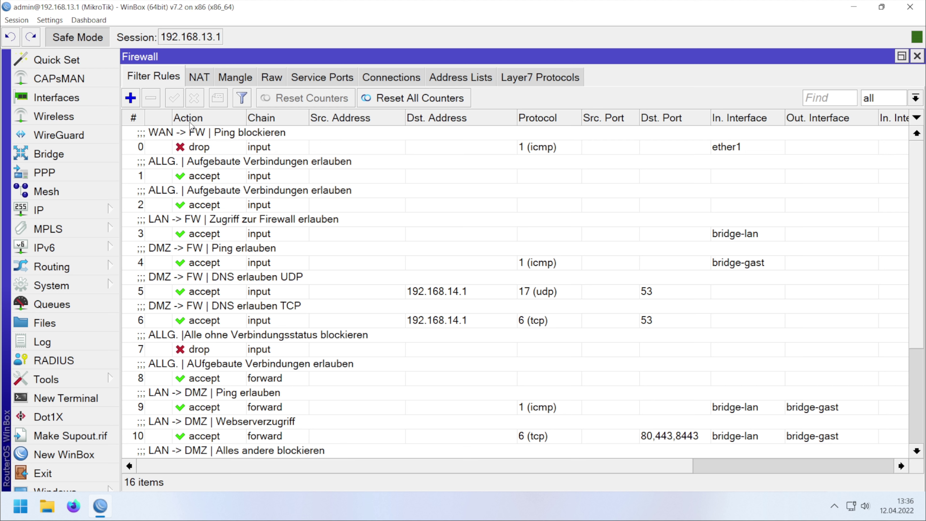
{"action": "left_click", "coordinate": [188, 136]}
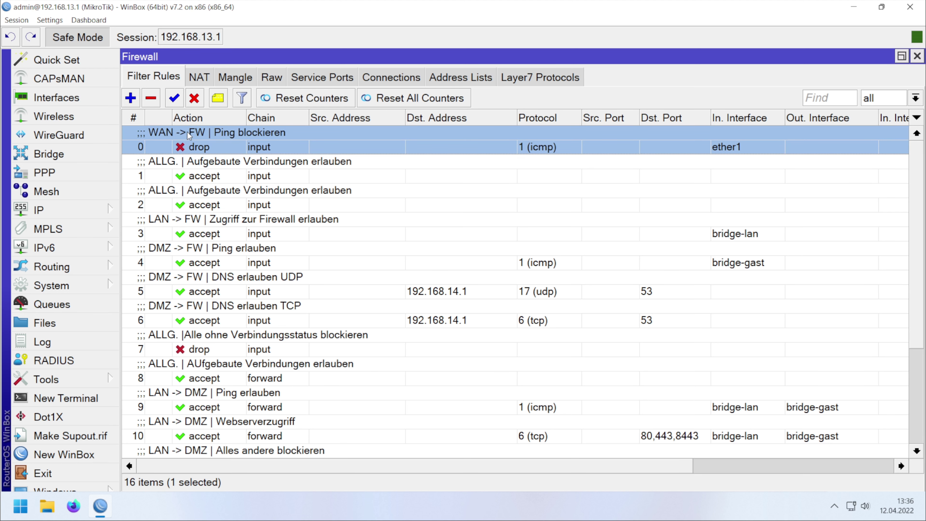
{"action": "left_click", "coordinate": [189, 178]}
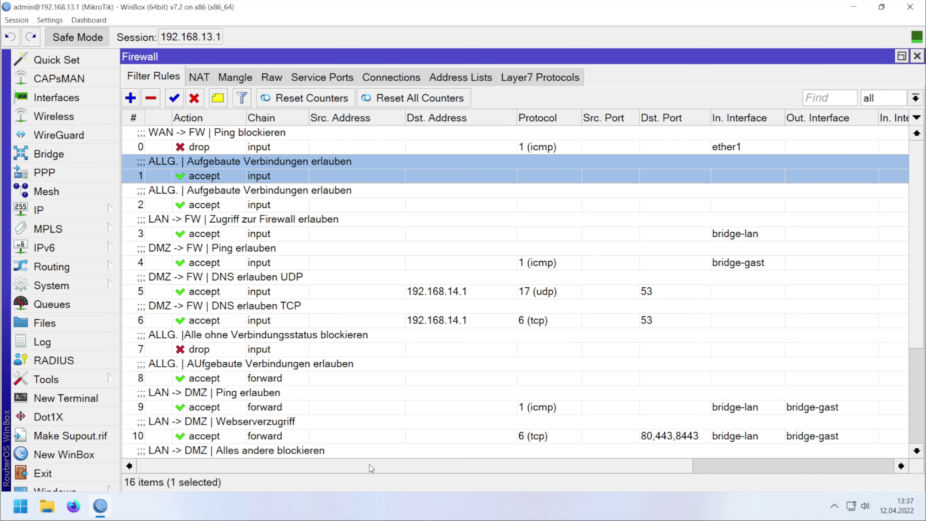
{"action": "left_click_drag", "start_coordinate": [369, 465], "coordinate": [202, 259]}
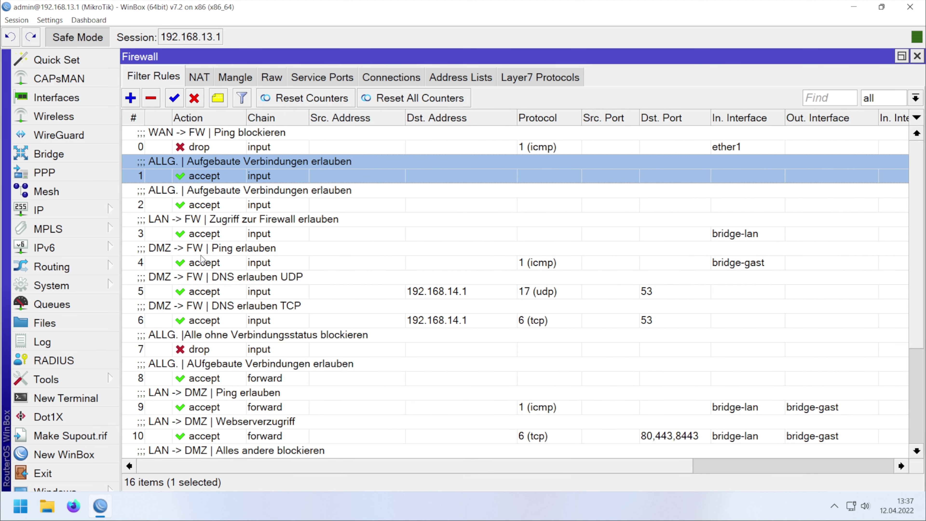
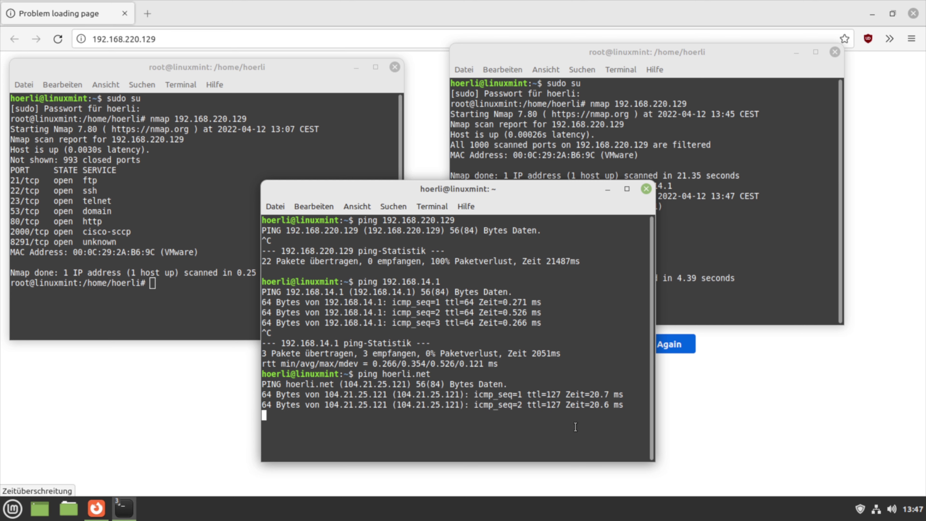
Stop the running ping on the Linux client and open hoerli.net in its browser to test web access.
{"action": "key", "text": "ctrl+c"}
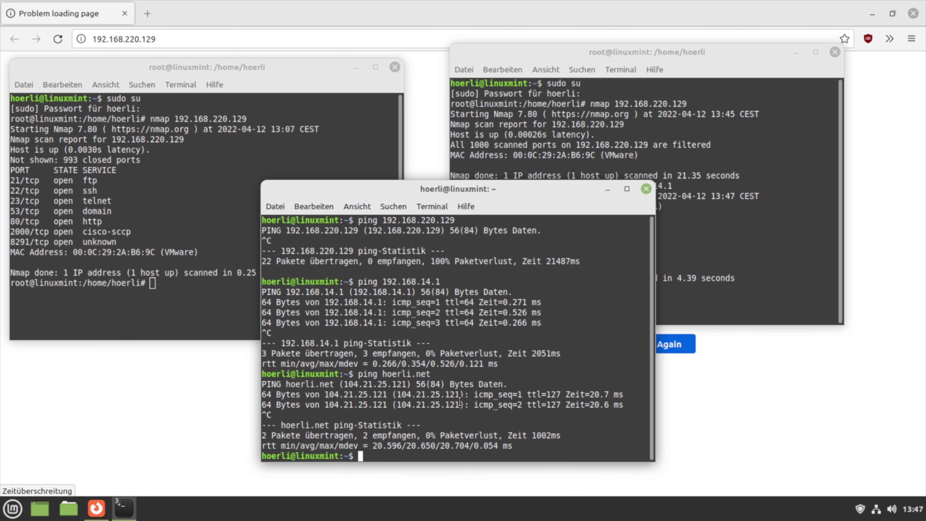
{"action": "left_click", "coordinate": [228, 429]}
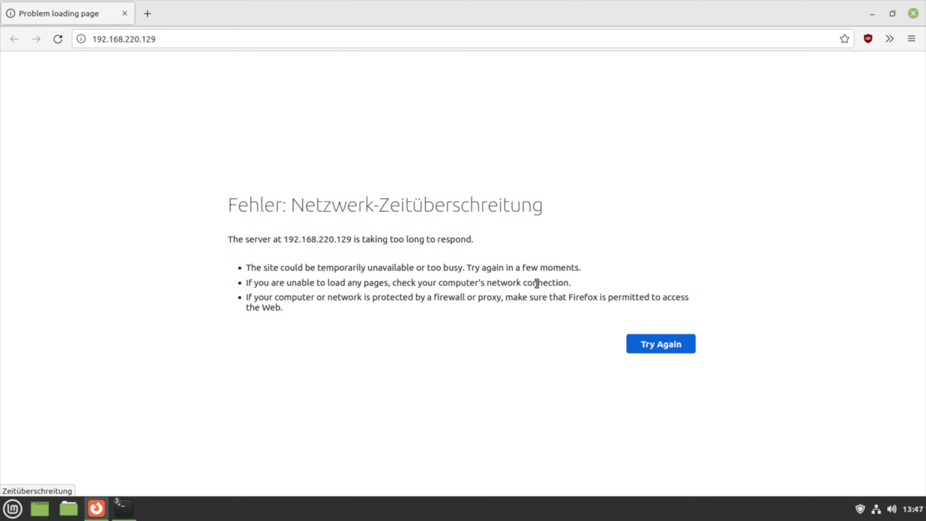
{"action": "left_click", "coordinate": [155, 37]}
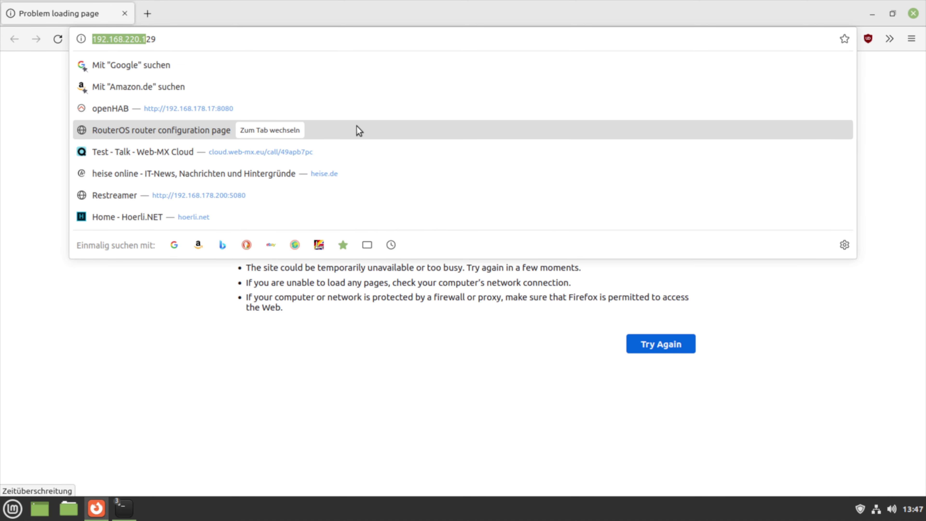
{"action": "left_click", "coordinate": [155, 37]}
{"action": "key", "text": "ctrl+a"}
{"action": "type", "text": "hoerli.net"}
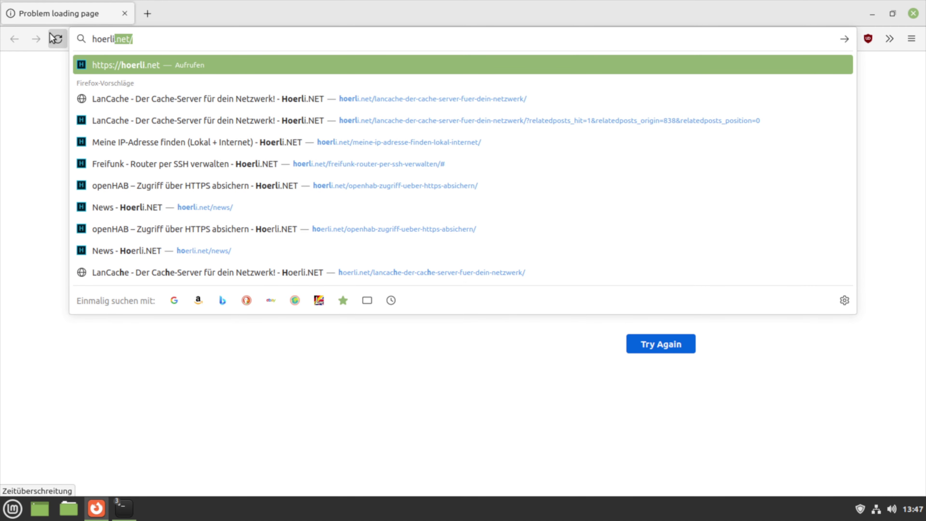
{"action": "key", "text": "Return"}
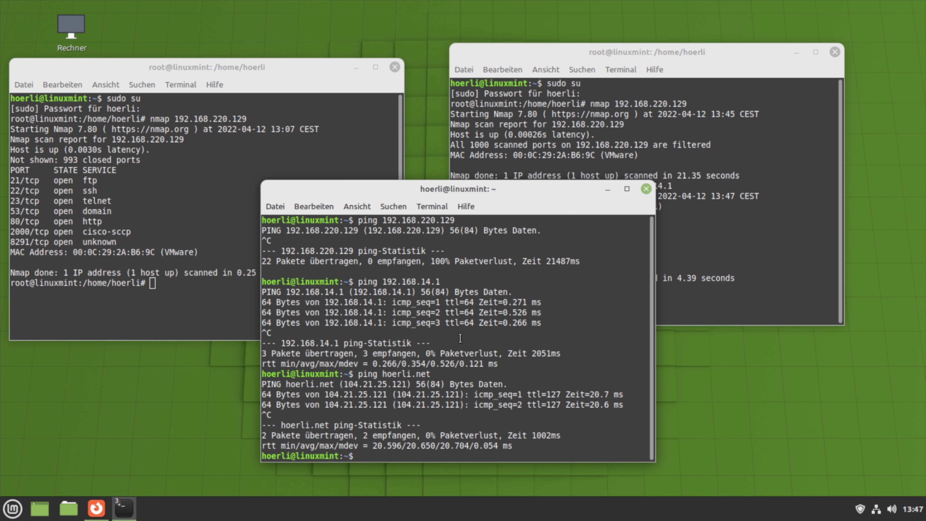
Ping the LAN host 192.168.13.250 from the Linux client's terminal, and stop the ping.
{"action": "type", "text": "ping 192.168.13.250"}
{"action": "key", "text": "Return"}
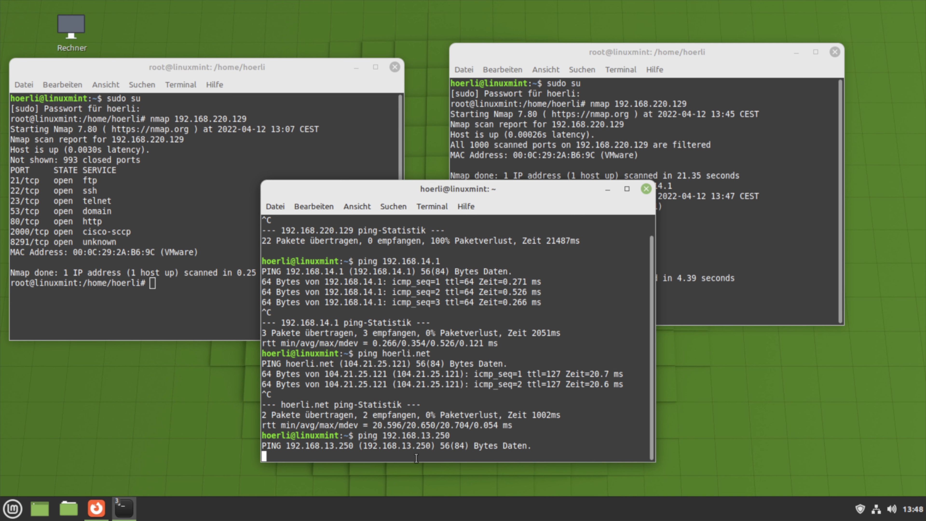
{"action": "key", "text": "ctrl+c"}
Ping the router's LAN address 192.168.13.1 from the Linux client's terminal, and stop the ping.
{"action": "key", "text": "Up"}
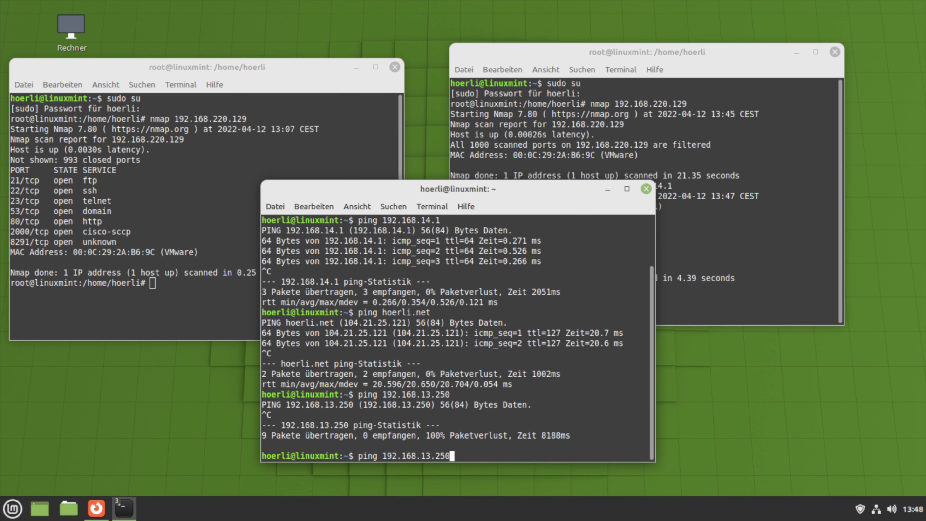
{"action": "key", "text": "BackSpace"}
{"action": "key", "text": "BackSpace"}
{"action": "key", "text": "BackSpace"}
{"action": "type", "text": "1"}
{"action": "key", "text": "Return"}
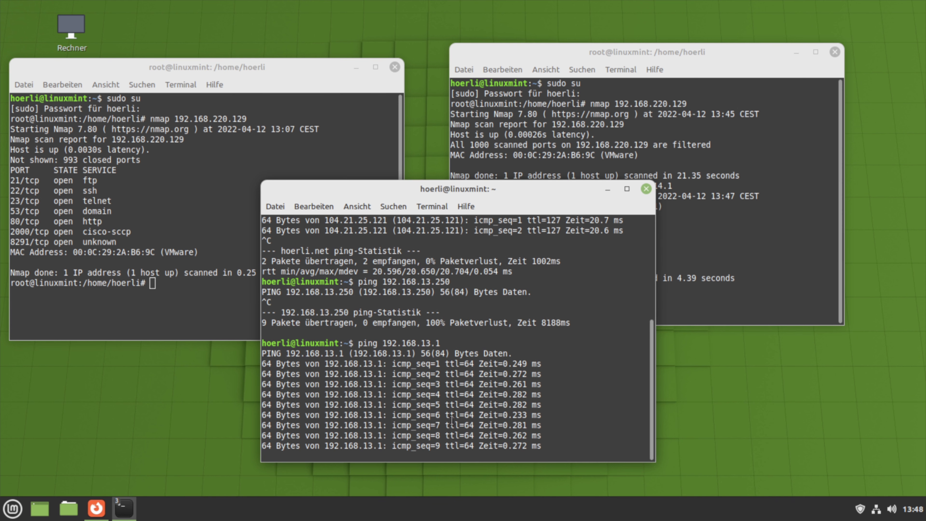
{"action": "key", "text": "ctrl+c"}
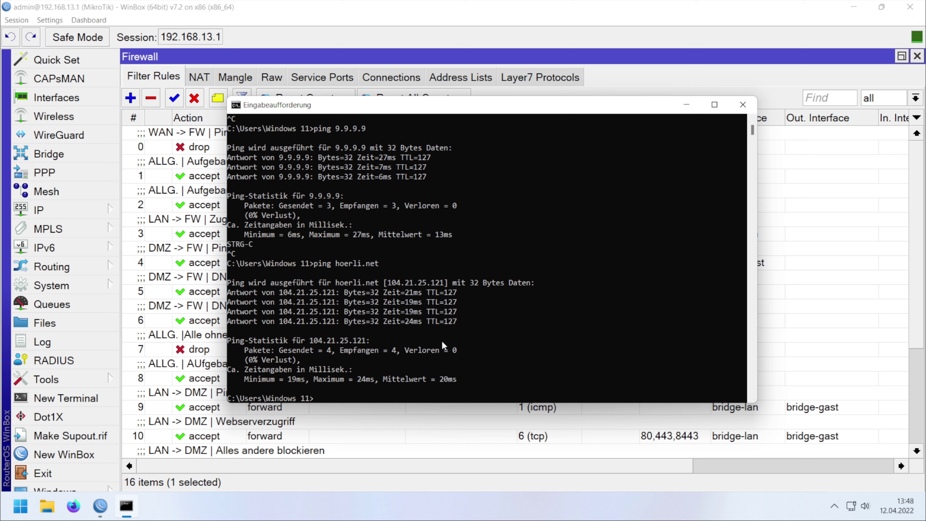
Ping the DMZ host 192.168.14.240 from the Windows command prompt, and minimize the prompt window.
{"action": "type", "text": "ping 192.168.14.240"}
{"action": "key", "text": "Return"}
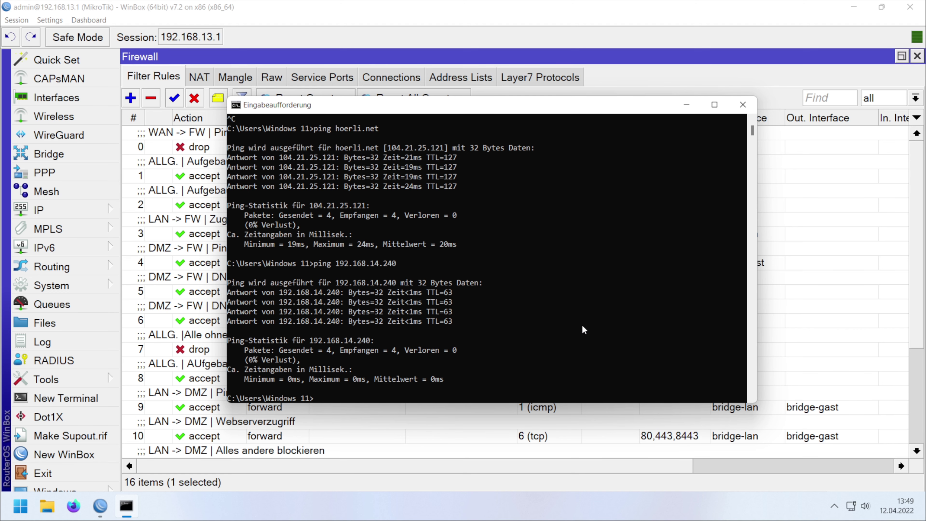
{"action": "key", "text": "super+Down"}
Examine the byte and packet counters of the firewall filter rules to see which rules match traffic.
{"action": "scroll", "coordinate": [531, 322], "scroll_direction": "down", "scroll_amount": 1}
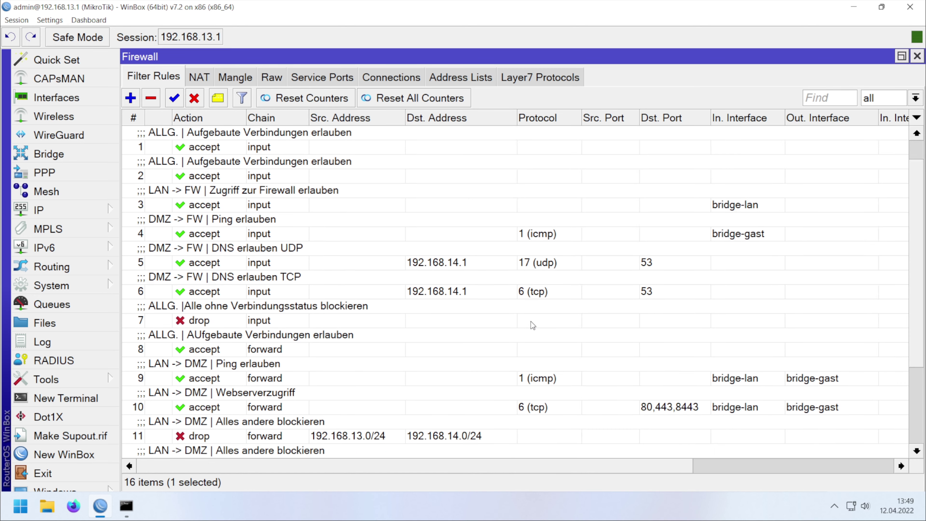
{"action": "scroll", "coordinate": [532, 325], "scroll_direction": "down", "scroll_amount": 1}
{"action": "scroll", "coordinate": [531, 325], "scroll_direction": "up", "scroll_amount": 2}
{"action": "left_click_drag", "start_coordinate": [603, 471], "coordinate": [806, 469]}
{"action": "scroll", "coordinate": [816, 272], "scroll_direction": "down", "scroll_amount": 4}
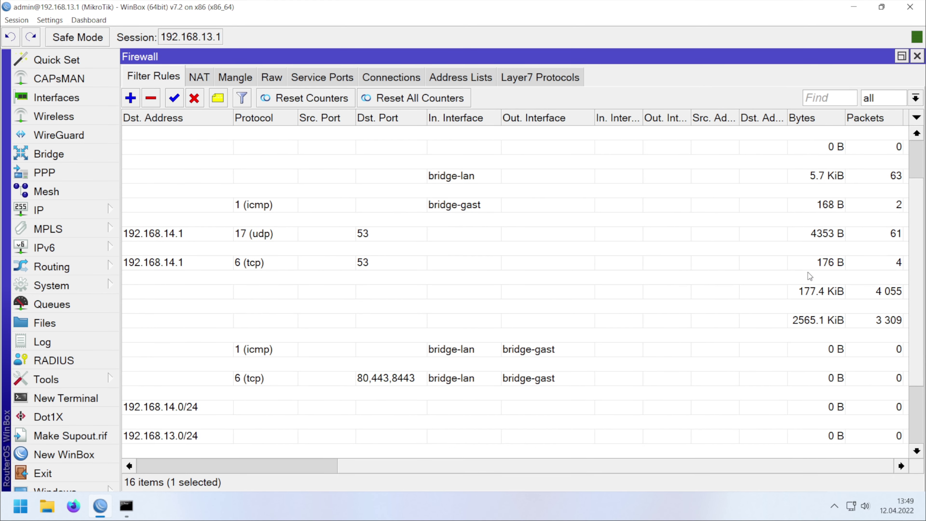
{"action": "scroll", "coordinate": [802, 298], "scroll_direction": "up", "scroll_amount": 2}
{"action": "scroll", "coordinate": [801, 297], "scroll_direction": "up", "scroll_amount": 2}
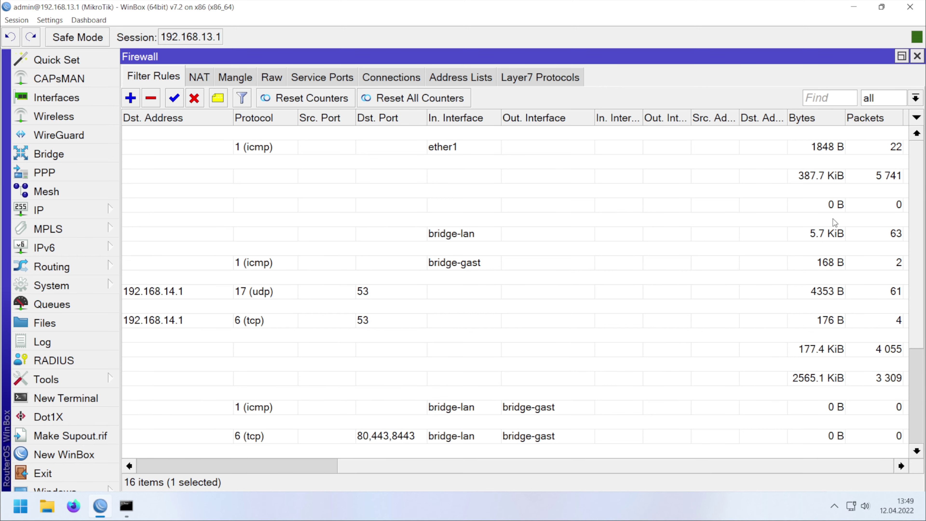
{"action": "left_click", "coordinate": [820, 210]}
{"action": "left_click_drag", "start_coordinate": [750, 474], "coordinate": [816, 491]}
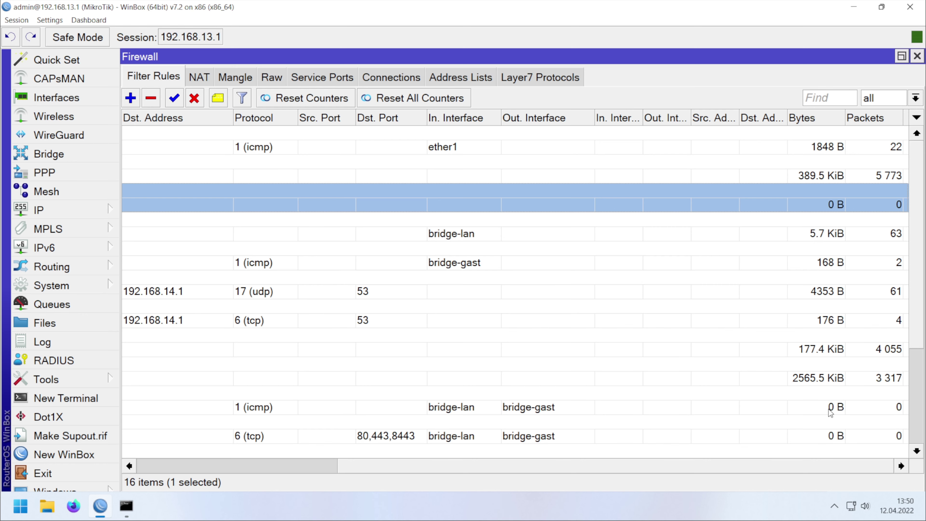
{"action": "left_click", "coordinate": [403, 471]}
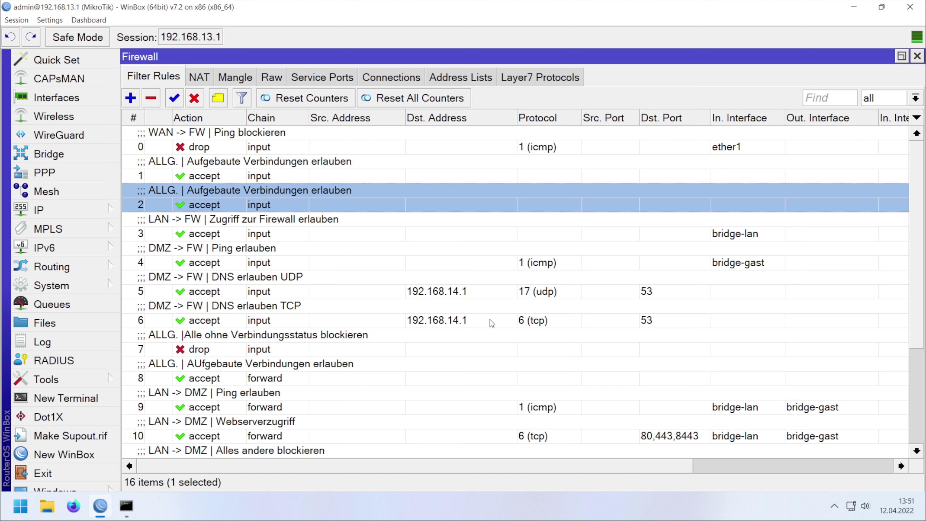
Move the drop rule from 192.168.14.0/24 to 192.168.13.0/24 above the drop rule for the opposite direction.
{"action": "scroll", "coordinate": [417, 321], "scroll_direction": "down", "scroll_amount": 2}
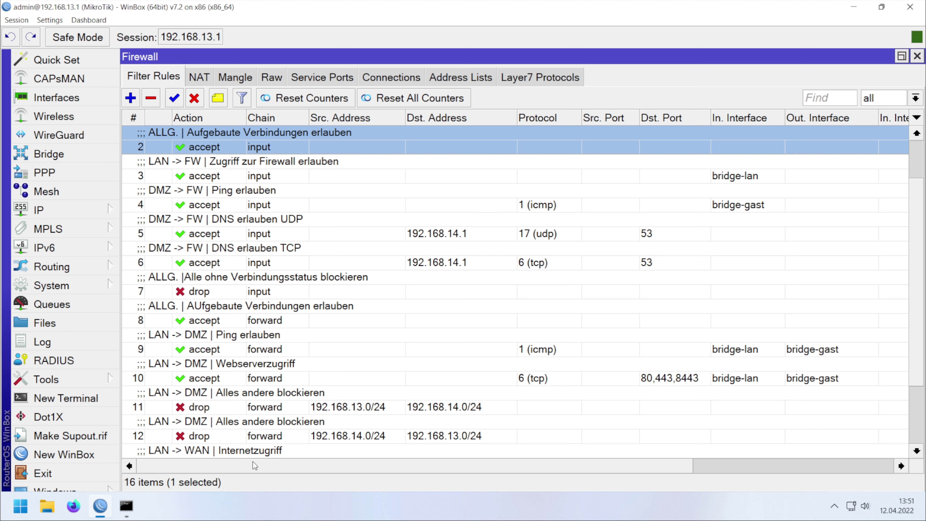
{"action": "left_click", "coordinate": [241, 451]}
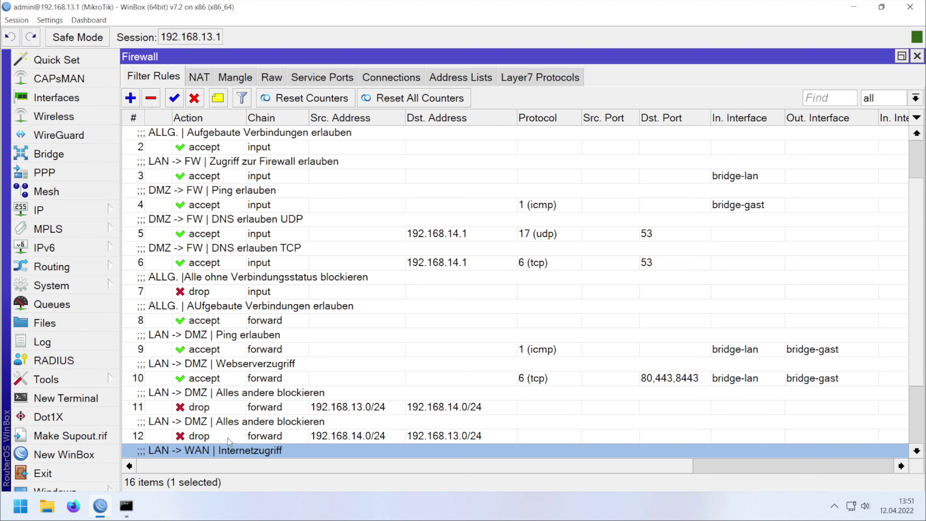
{"action": "left_click_drag", "start_coordinate": [228, 438], "coordinate": [229, 410]}
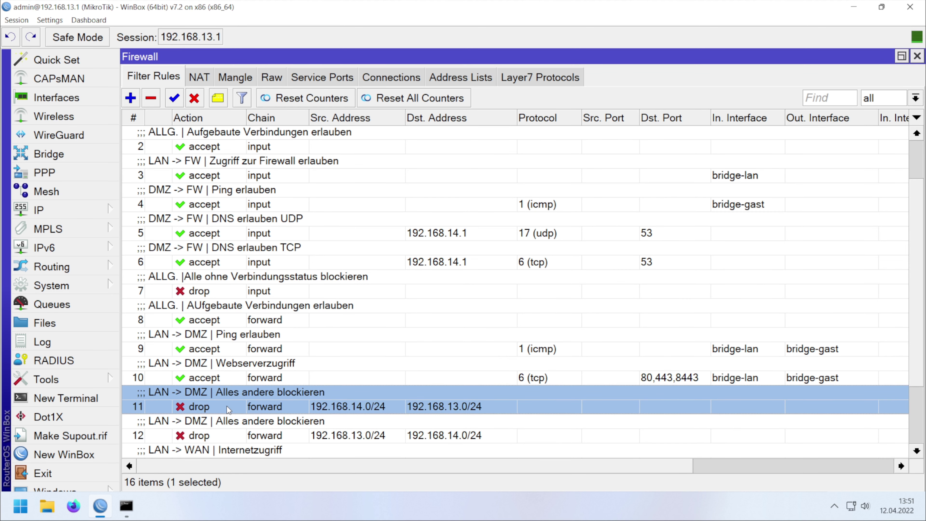